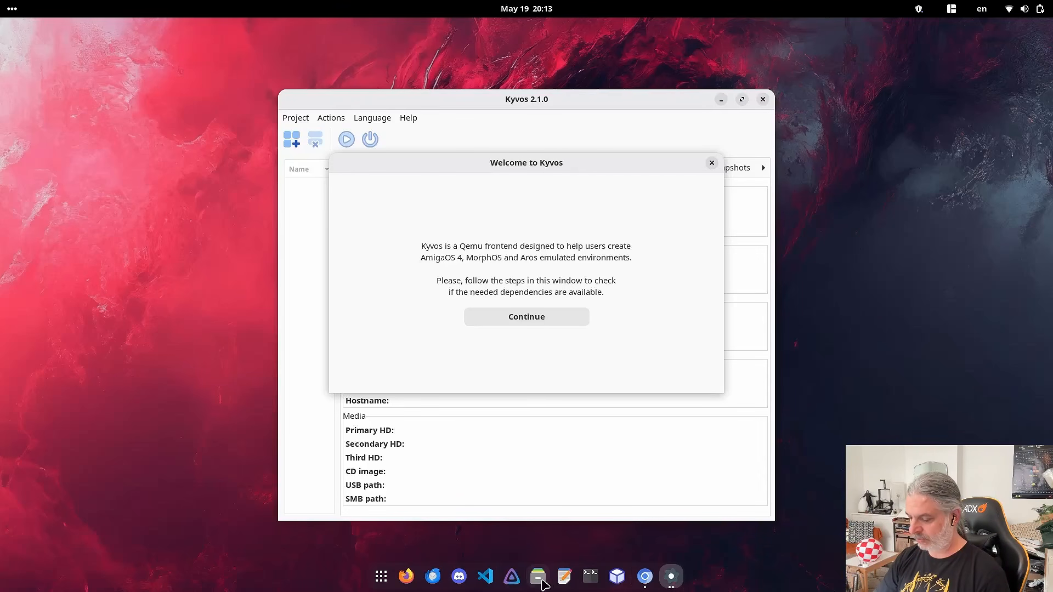
# Step: Switch to Chromium, view the Kyvos v2 product page in the developer's Ko-fi shop, and return to Kyvos
pyautogui.click(645, 576)
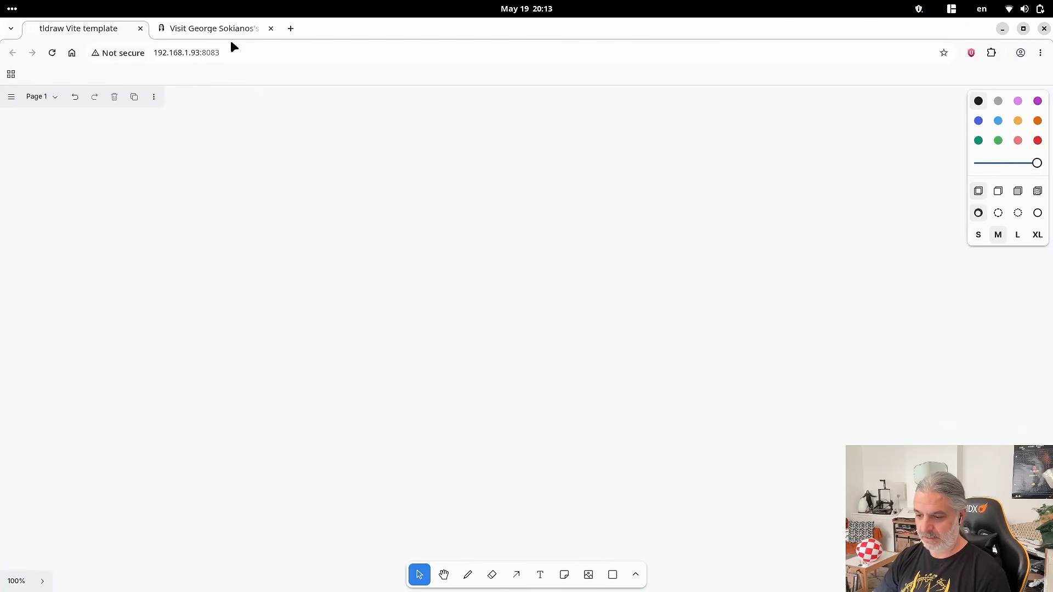
pyautogui.click(210, 28)
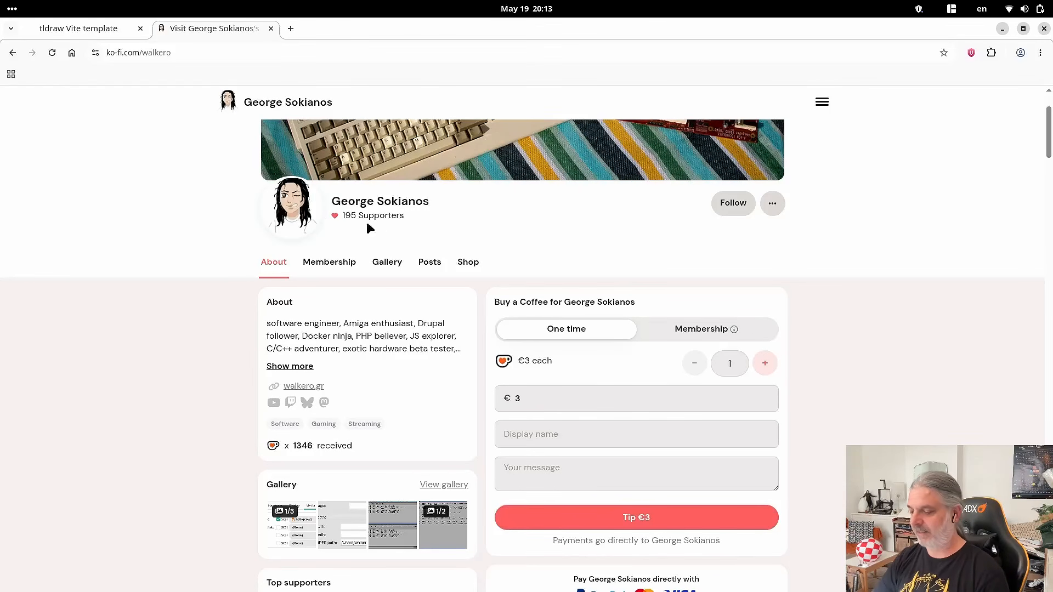
pyautogui.click(475, 266)
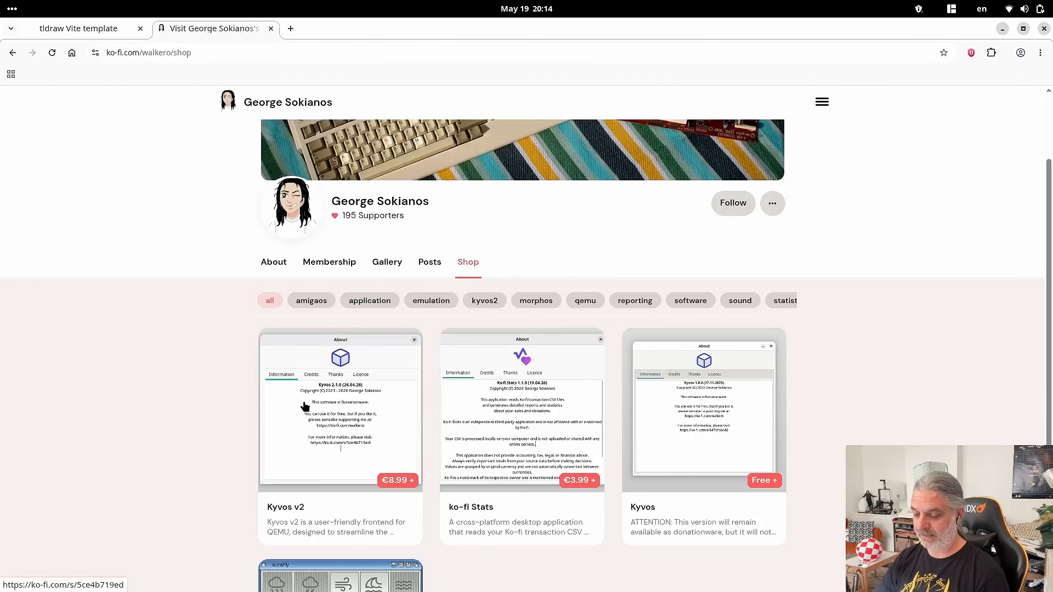
pyautogui.click(314, 412)
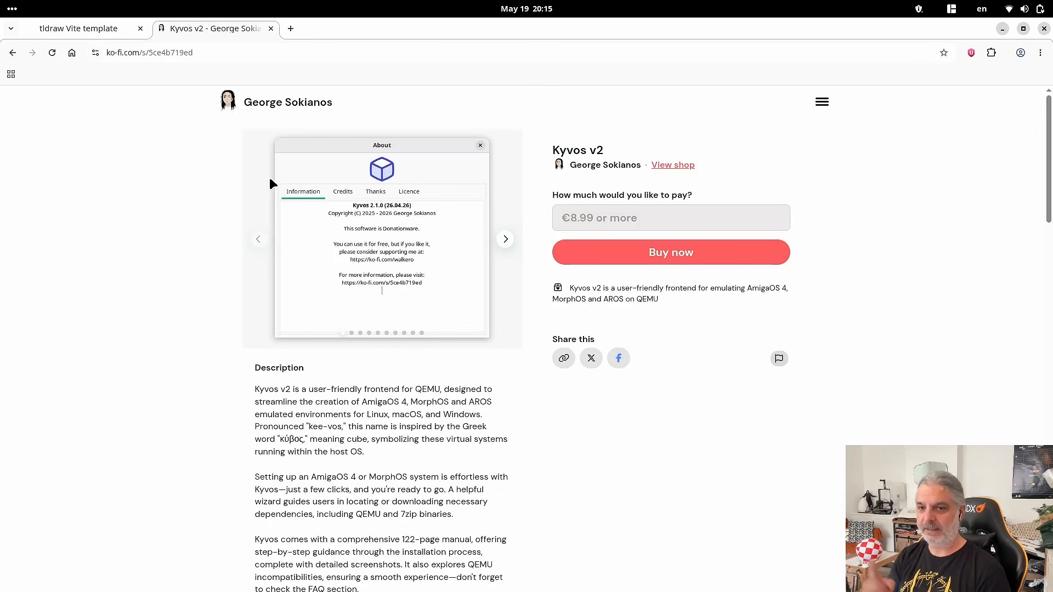
pyautogui.click(1003, 28)
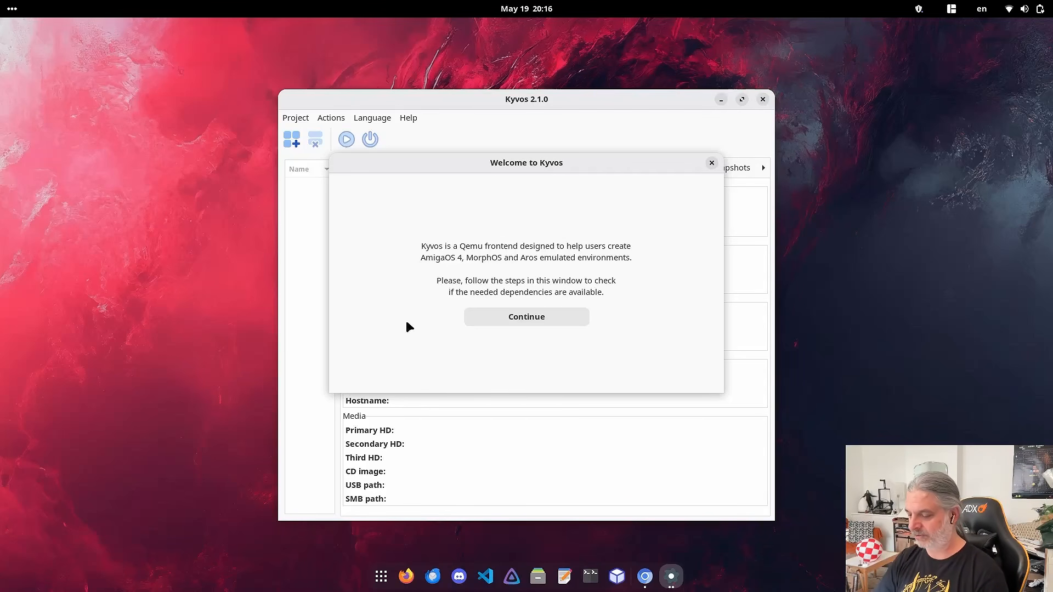
# Step: Check the third-party dependencies in the setup wizard and accept bin as the Qemu, 7zip and mkisofs path
pyautogui.click(501, 316)
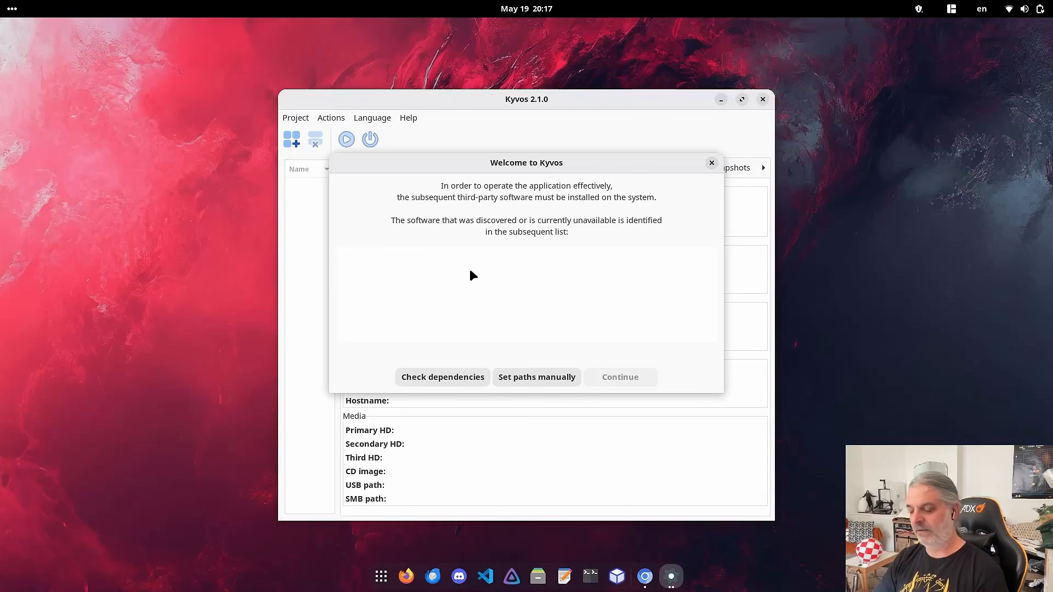
pyautogui.click(427, 375)
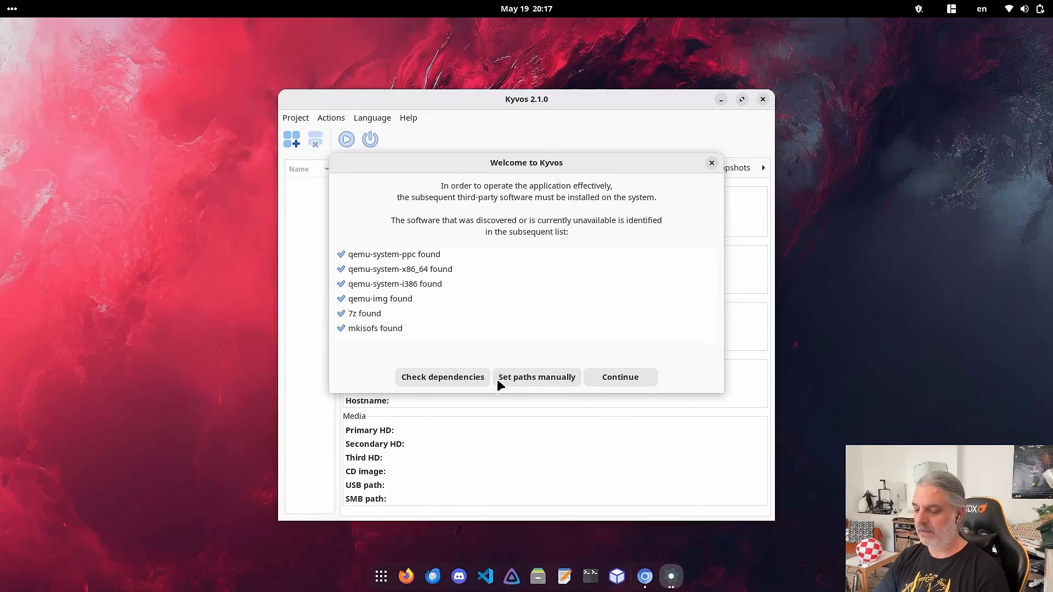
pyautogui.click(527, 379)
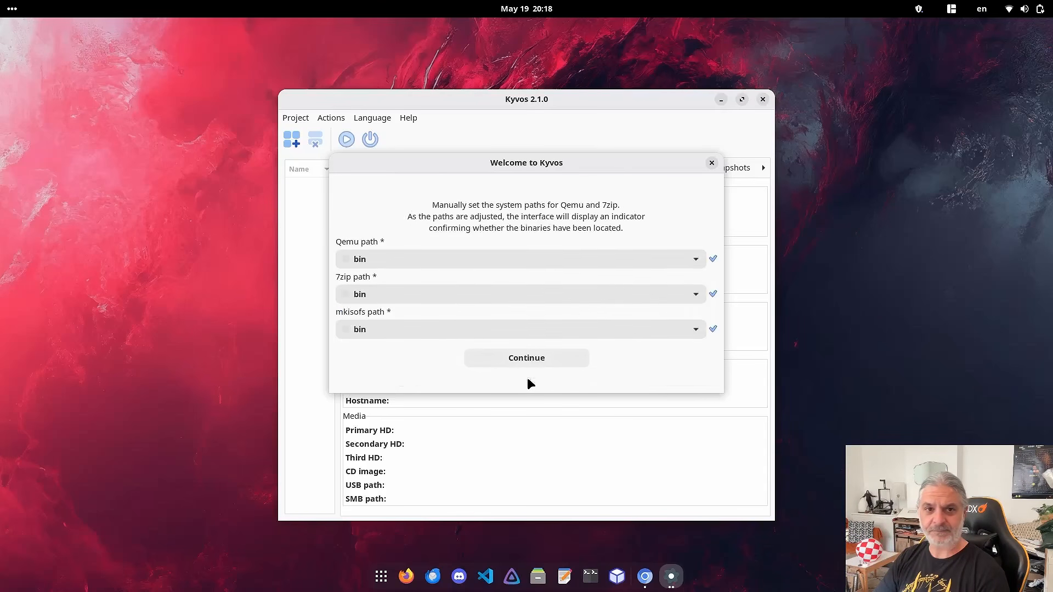
pyautogui.click(581, 259)
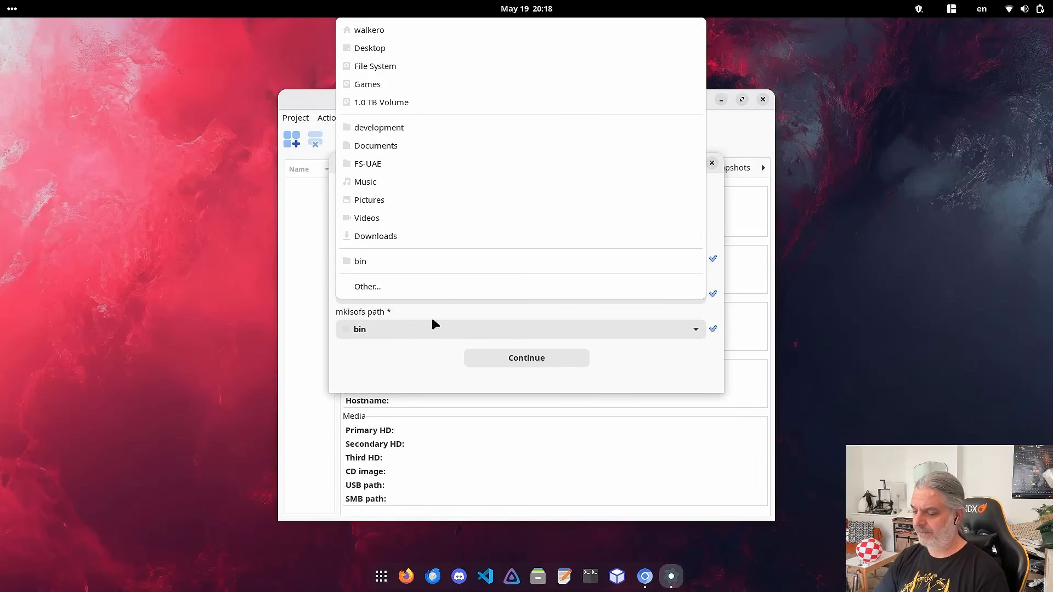
pyautogui.click(401, 379)
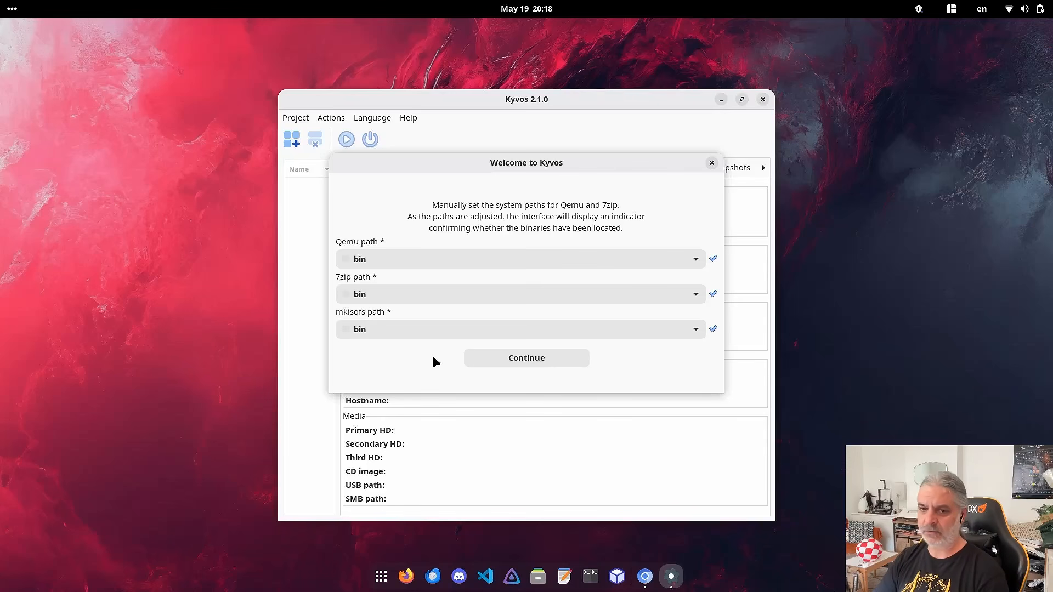
pyautogui.click(521, 360)
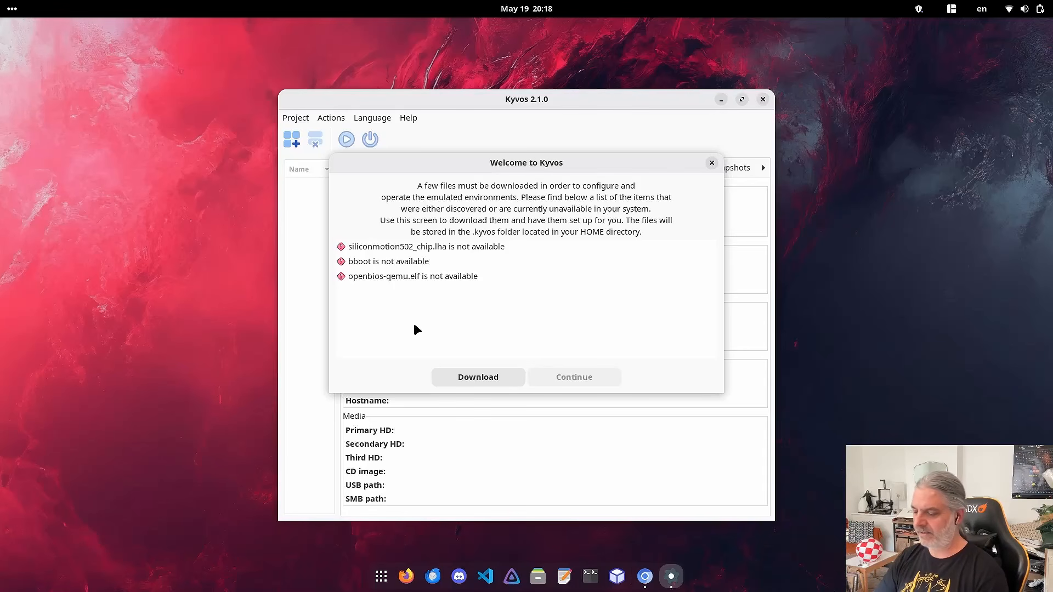
# Step: Download siliconmotion502_chip.lha, bboot and openbios-qemu.elf, waiting for the application to respond, and finish the setup wizard
pyautogui.click(488, 379)
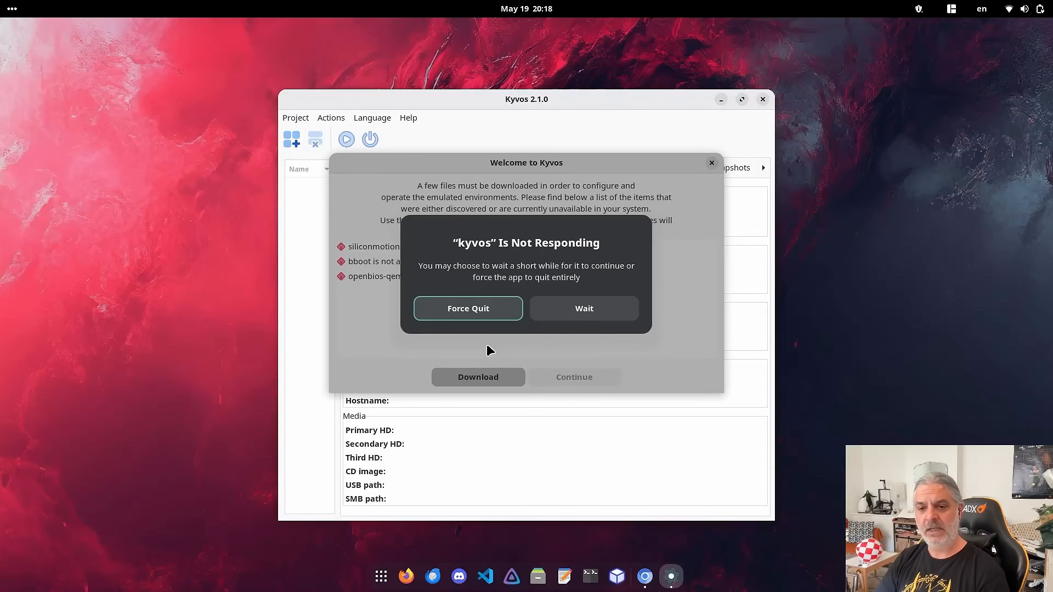
pyautogui.click(584, 309)
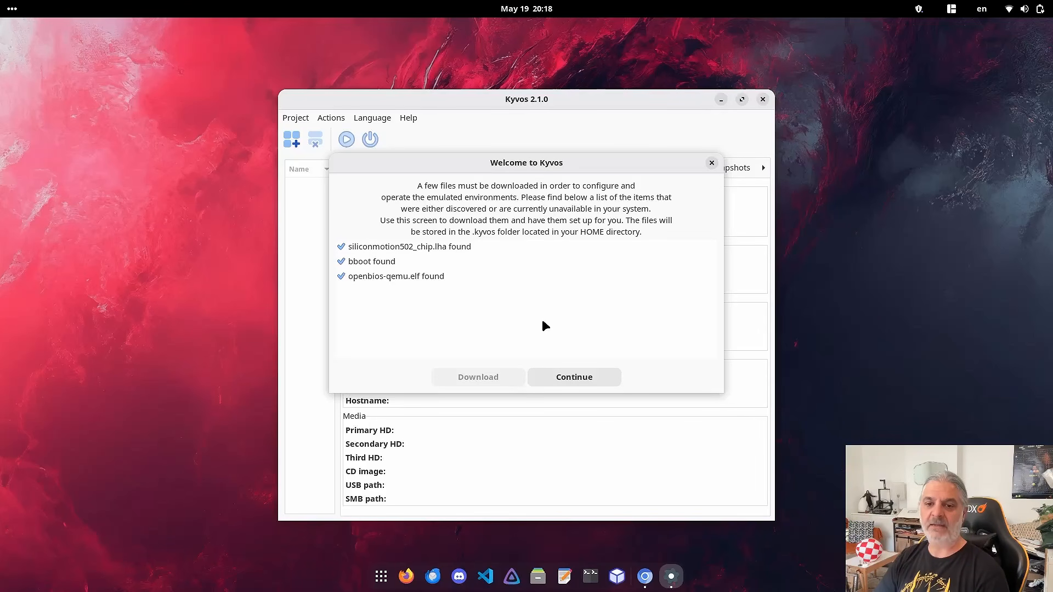
pyautogui.click(568, 378)
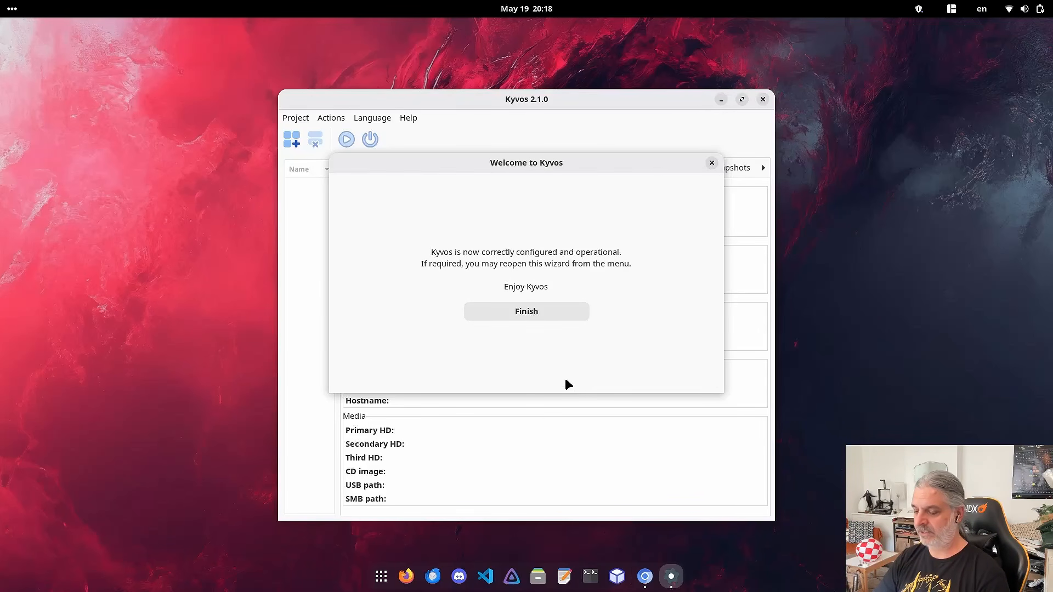
pyautogui.click(548, 315)
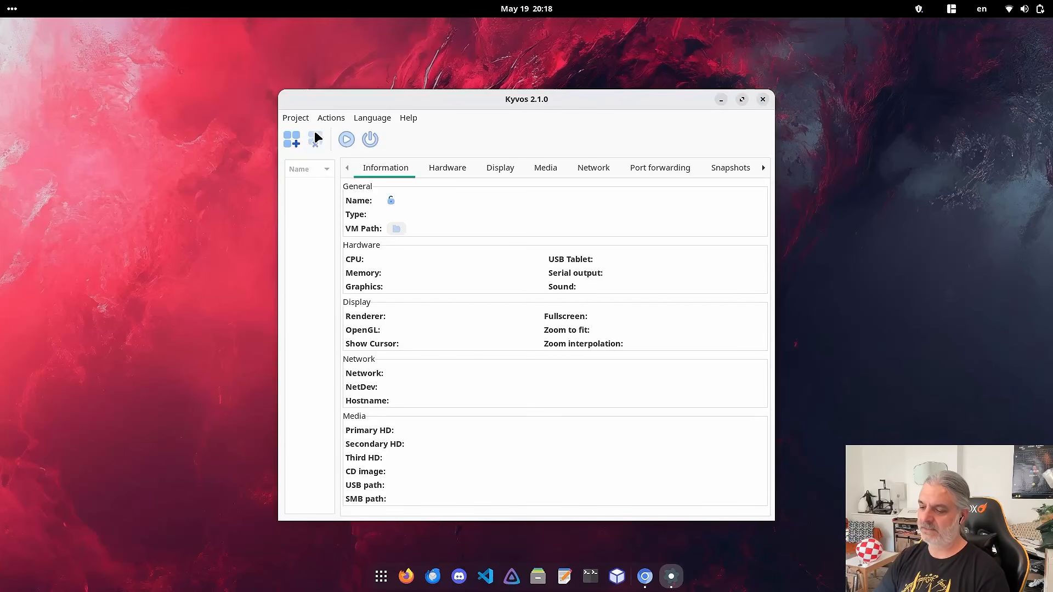
# Step: Reopen the setup wizard to view its dependency page, and close it without changes
pyautogui.click(297, 120)
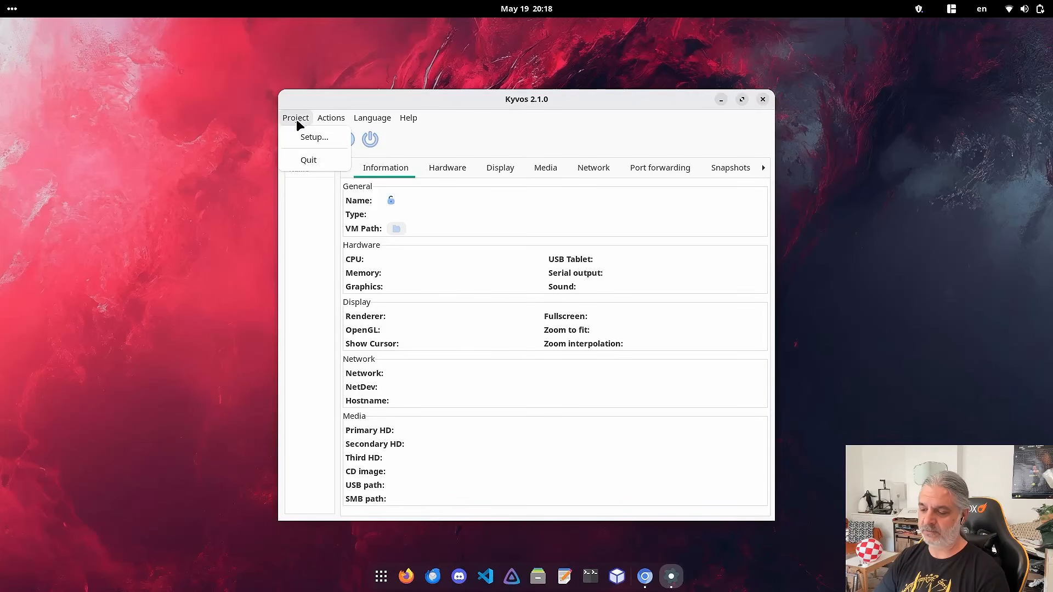
pyautogui.click(301, 138)
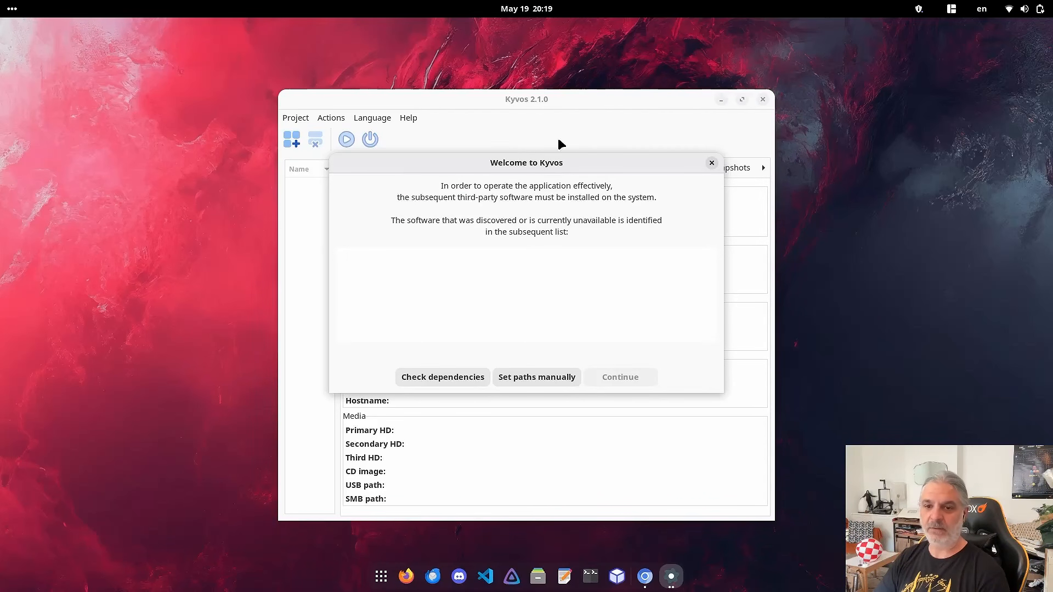
pyautogui.click(712, 163)
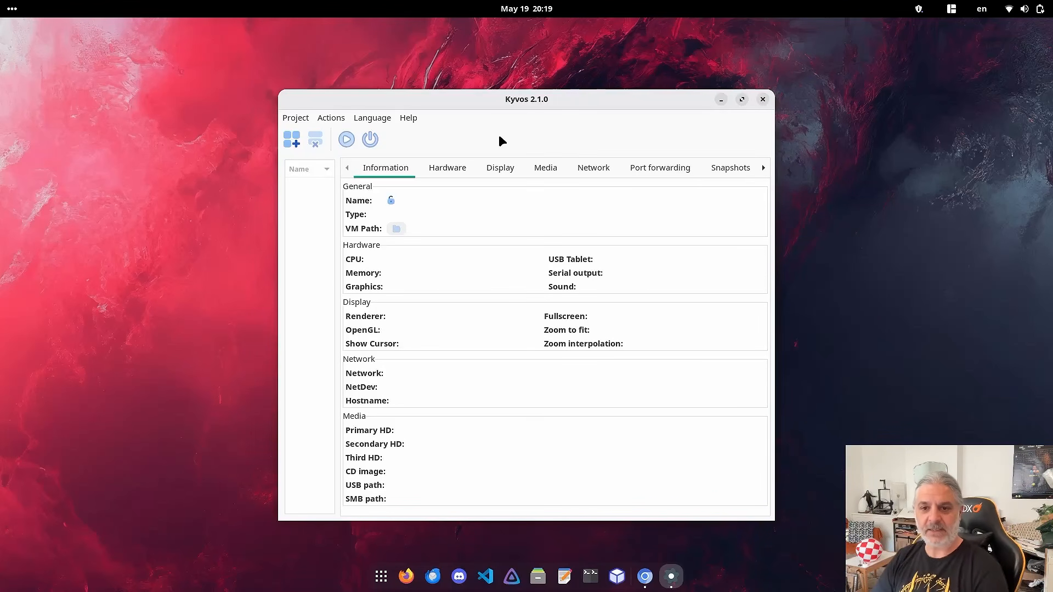
# Step: Review the available actions, interface languages and help options, and view the information on the Kyvos version
pyautogui.click(329, 117)
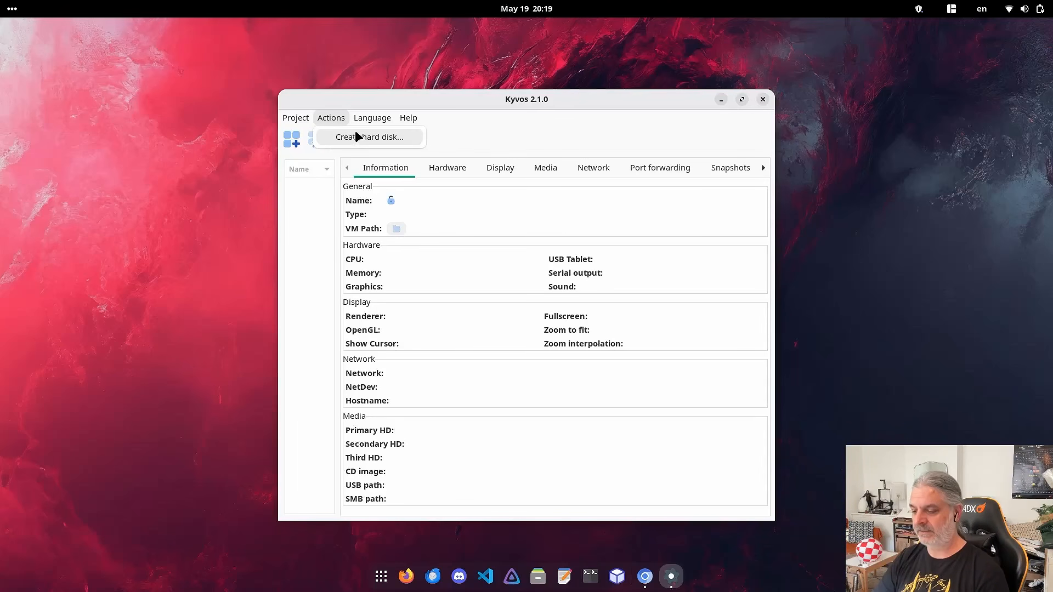
pyautogui.moveTo(372, 122)
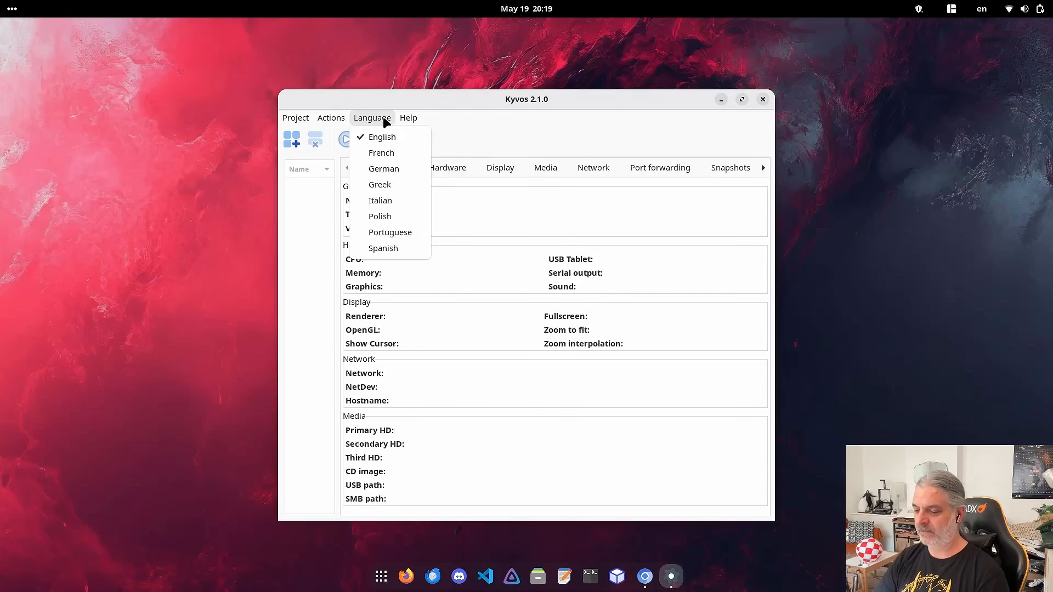
pyautogui.moveTo(417, 117)
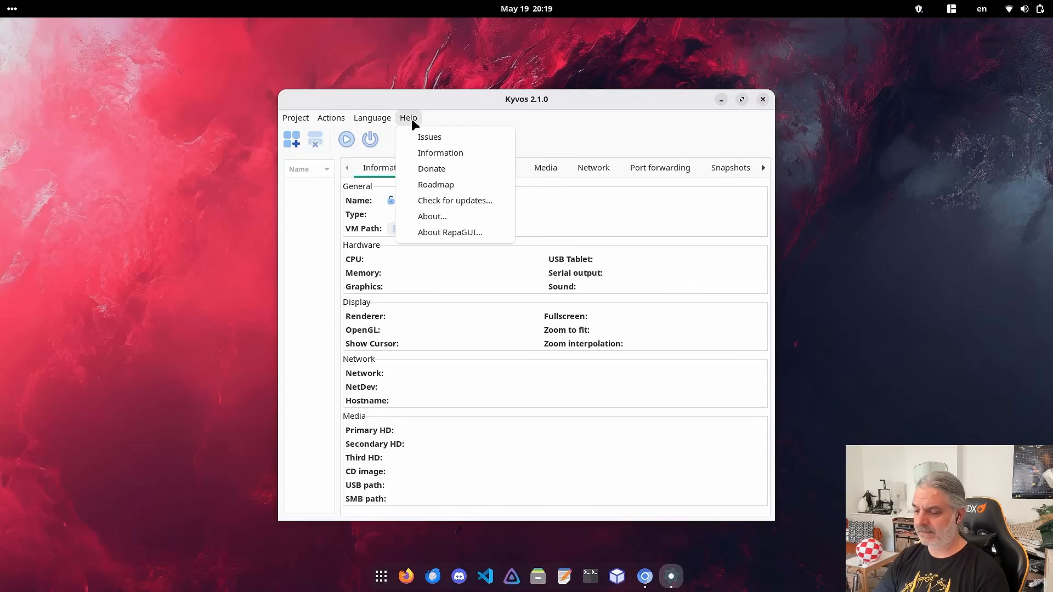
pyautogui.click(431, 217)
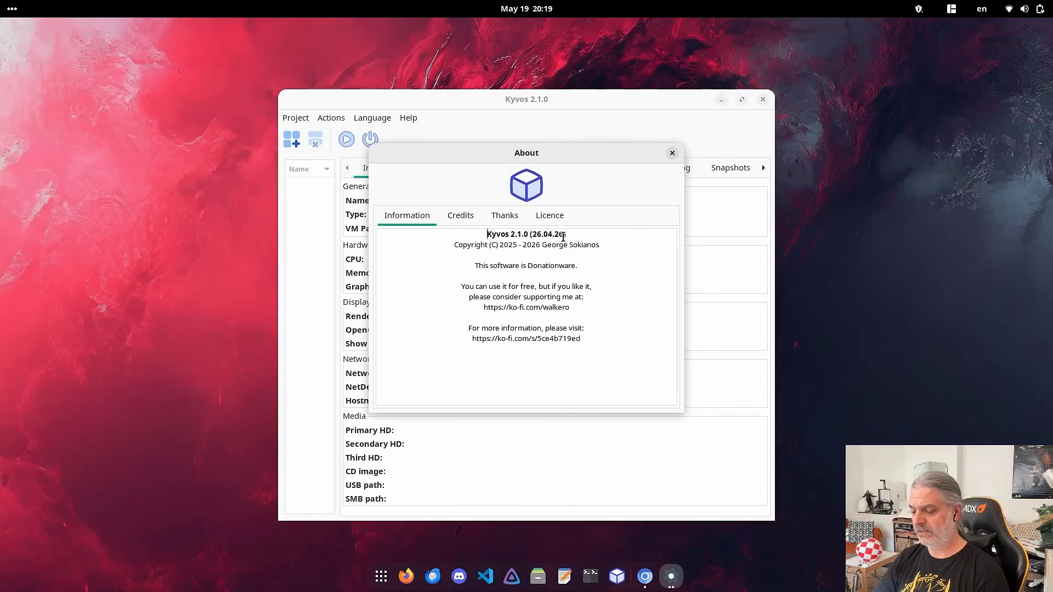
pyautogui.click(671, 153)
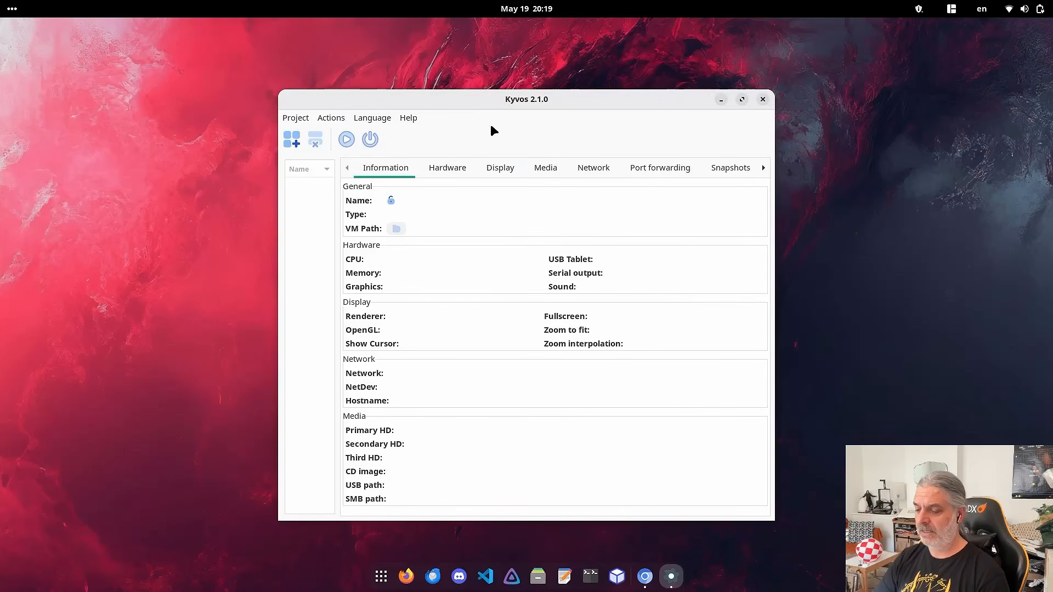
# Step: Open the online Kyvos roadmap in Chromium and review the project's Roadmap, News and Issues pages
pyautogui.click(412, 121)
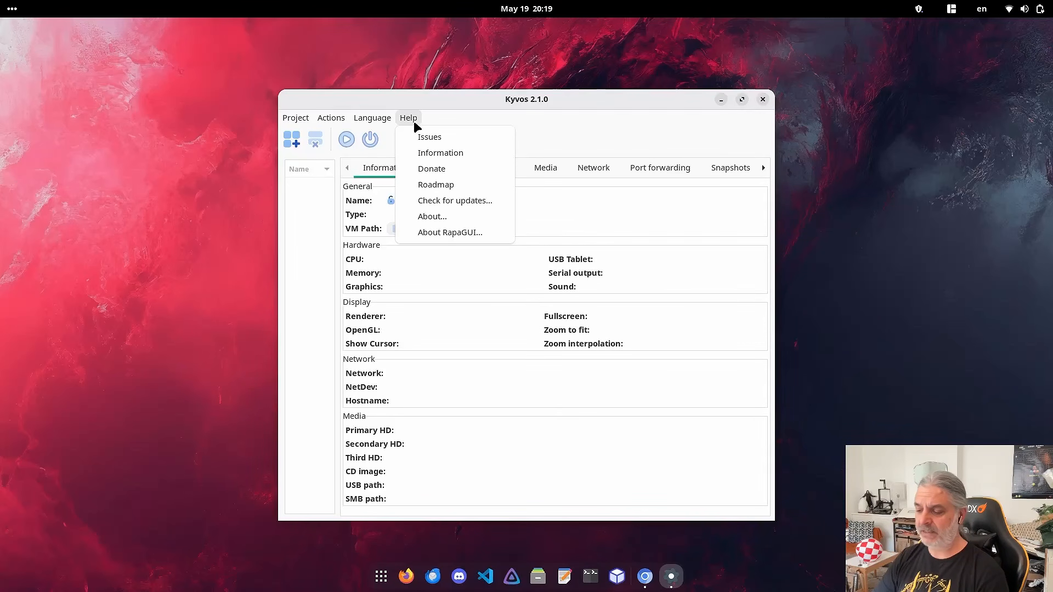
pyautogui.click(450, 188)
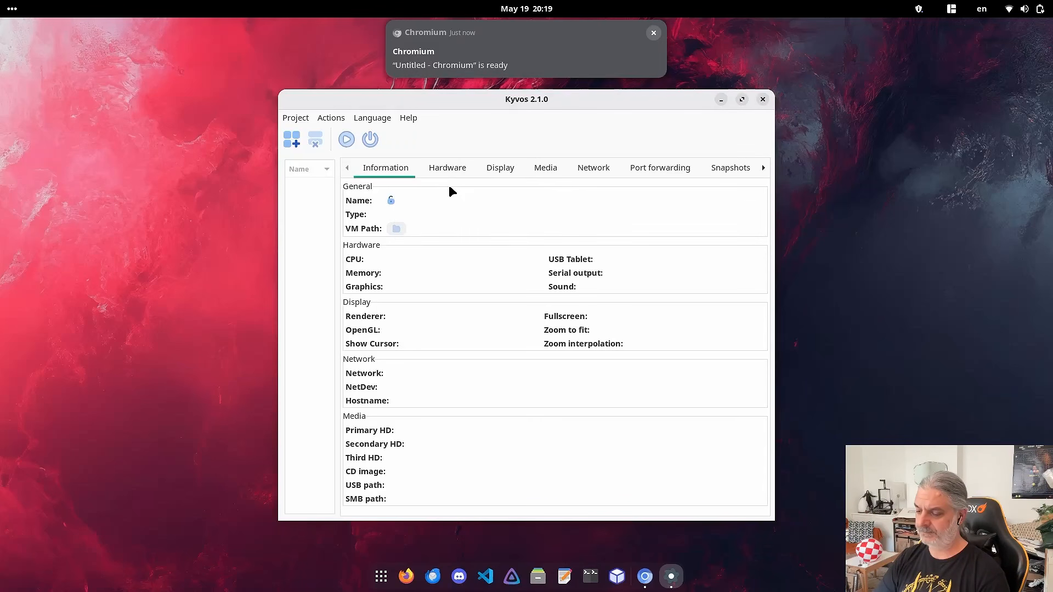
pyautogui.click(646, 576)
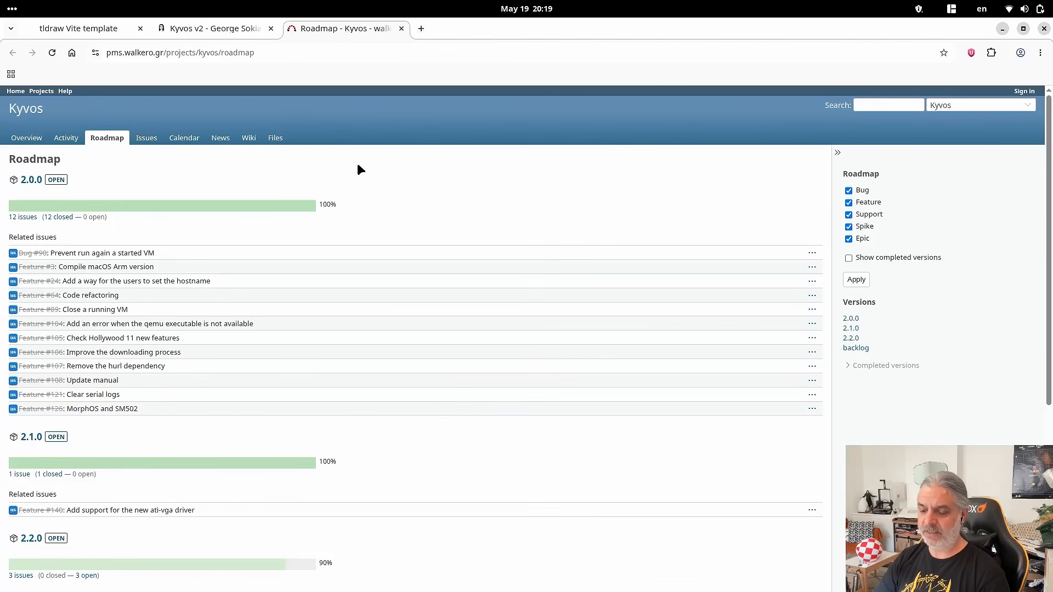
pyautogui.scroll(-2, 380, 149)
pyautogui.scroll(-1, 380, 149)
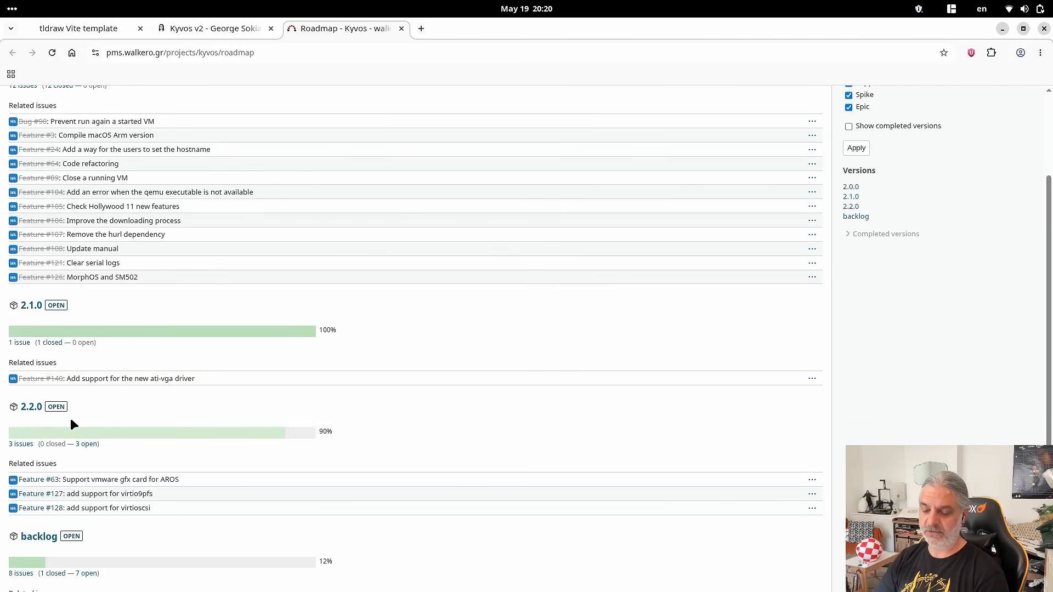
pyautogui.scroll(-3, 139, 402)
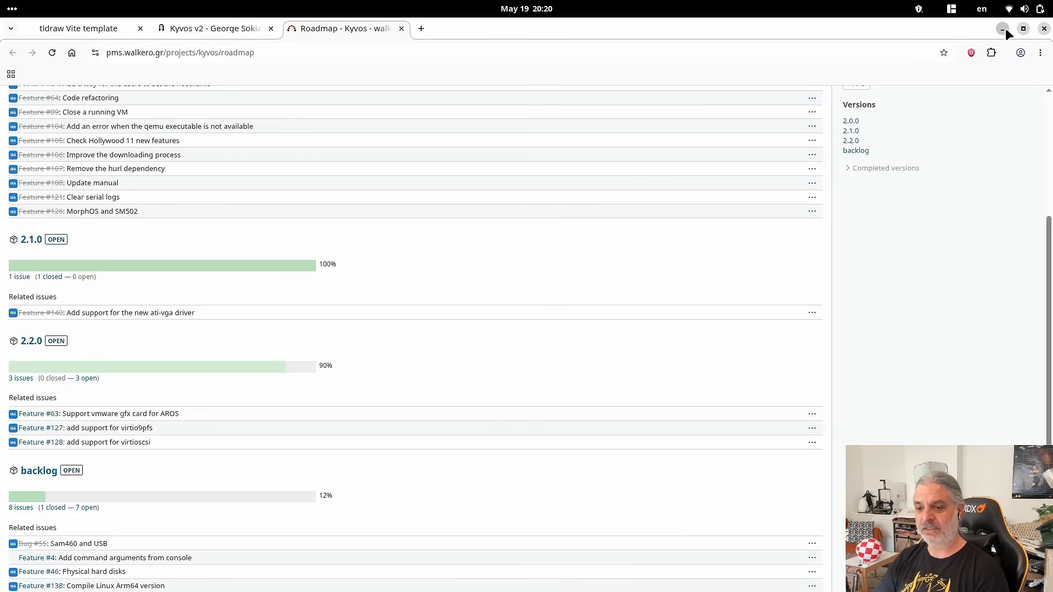
pyautogui.scroll(4, 367, 193)
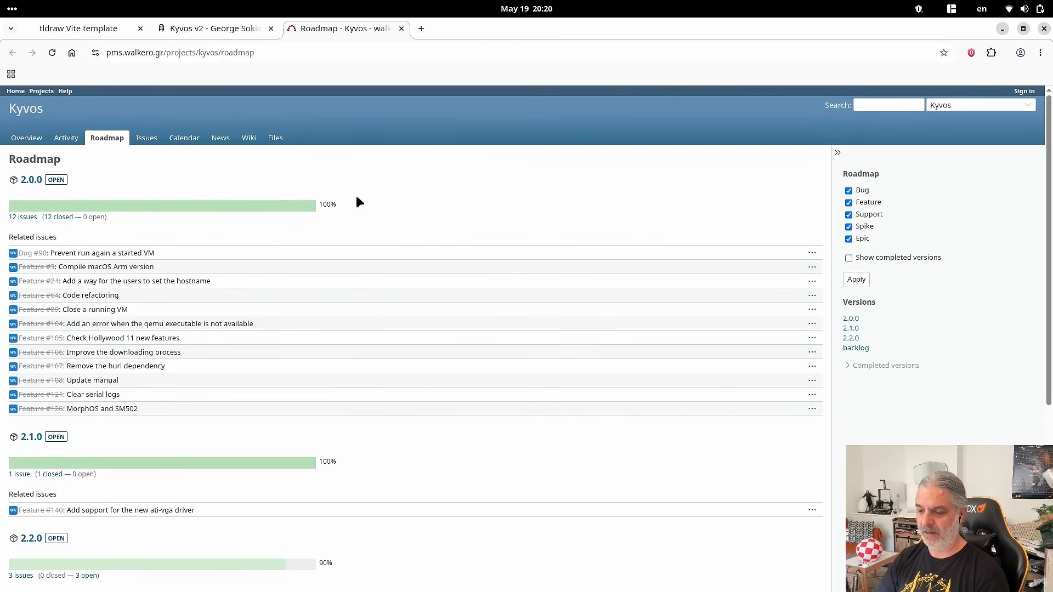
pyautogui.click(221, 140)
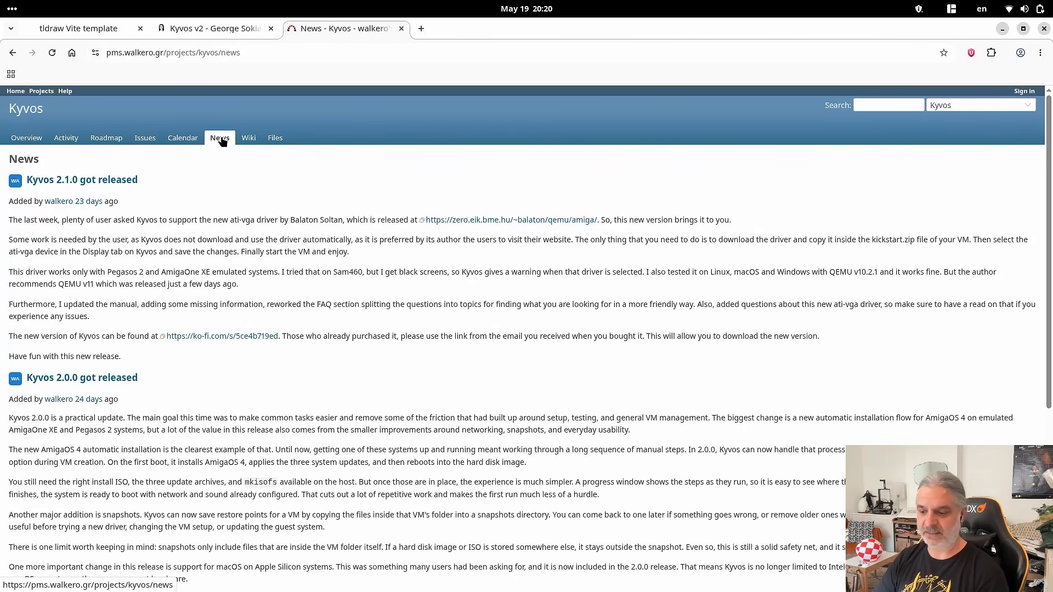
pyautogui.click(146, 143)
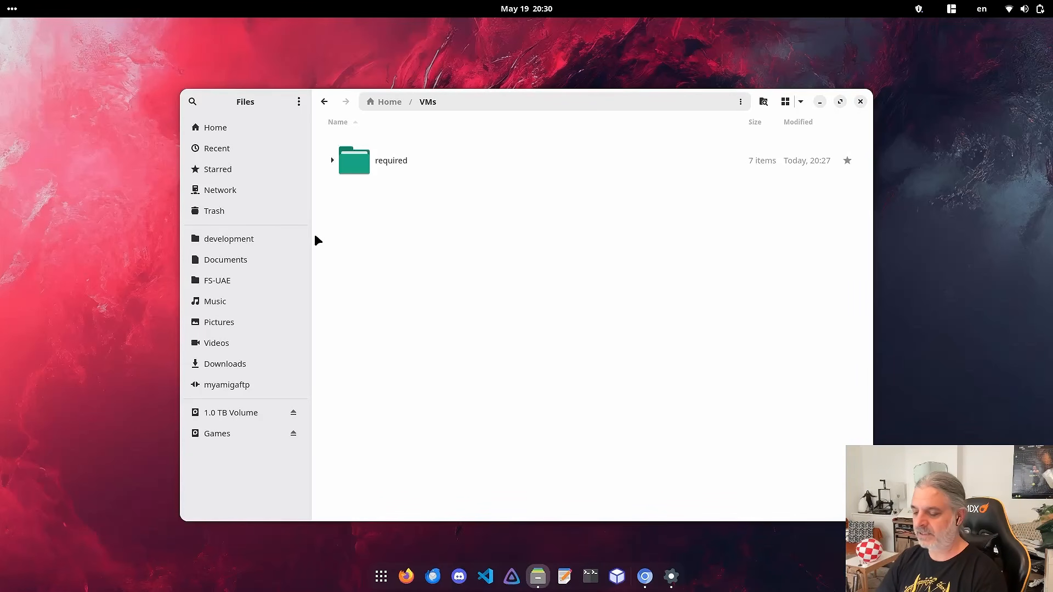
# Step: Open the required folder inside VMs and consult the Kyvos v2 Ko-fi page for AmigaOS 4.1 FE purchase links
pyautogui.doubleClick(363, 168)
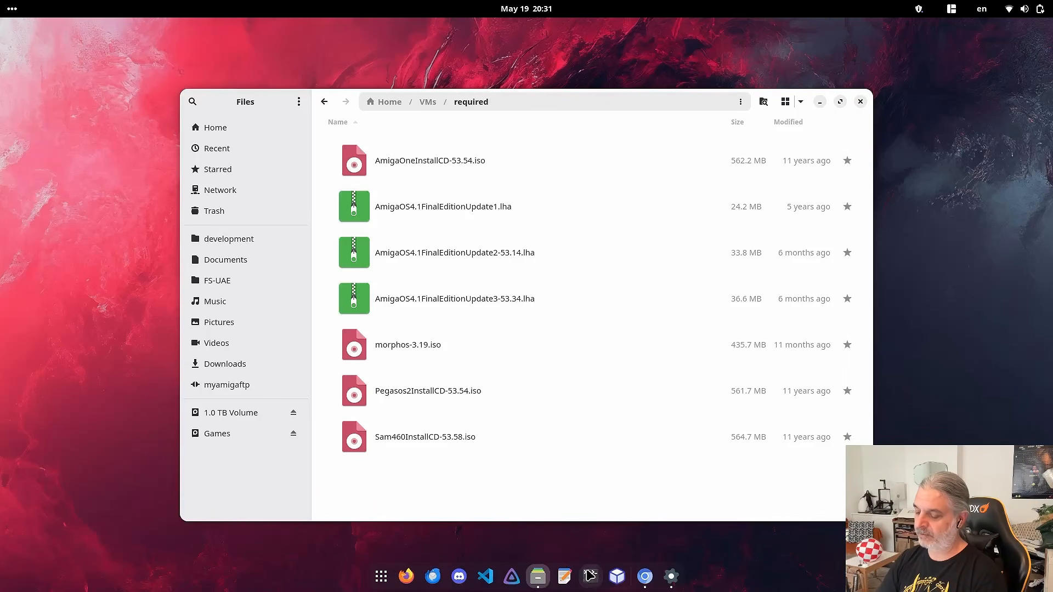
pyautogui.click(645, 577)
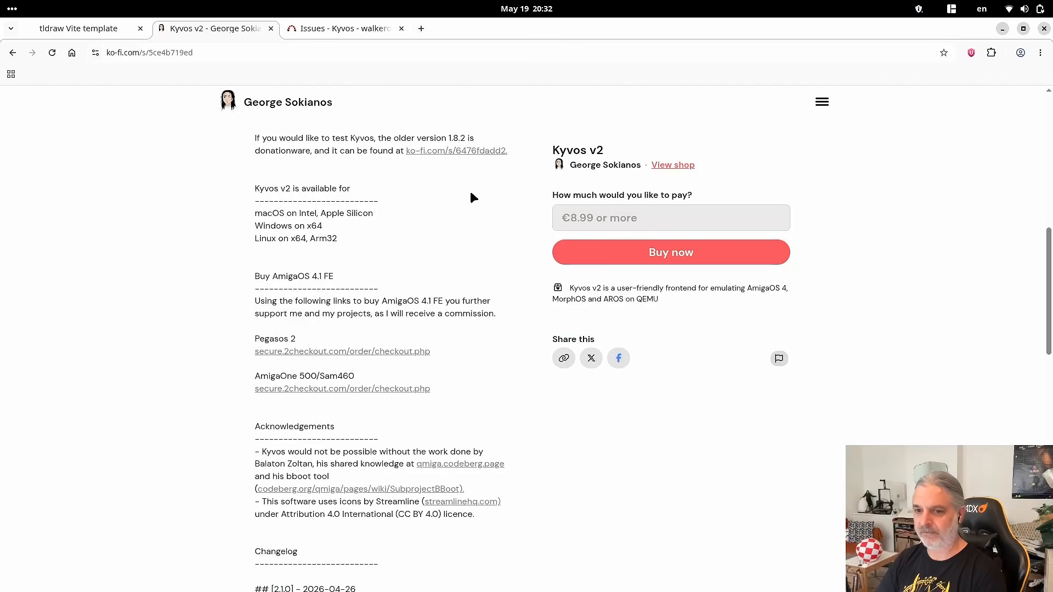
pyautogui.click(1000, 29)
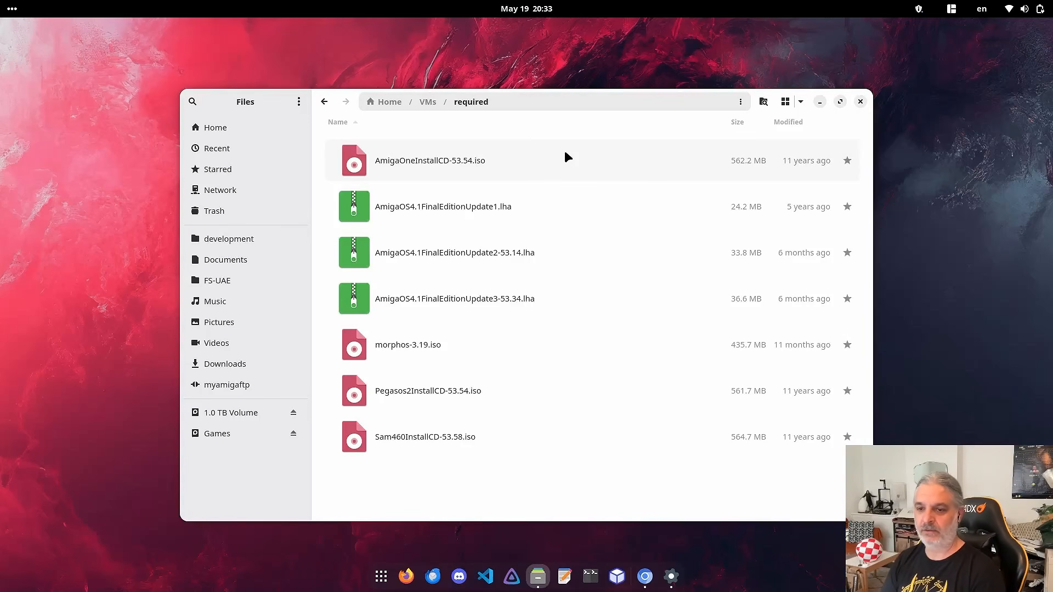
# Step: Arrange the required folder's Files window and the Kyvos window beside each other, making the Files window narrower
pyautogui.moveTo(599, 106); pyautogui.dragTo(455, 79)
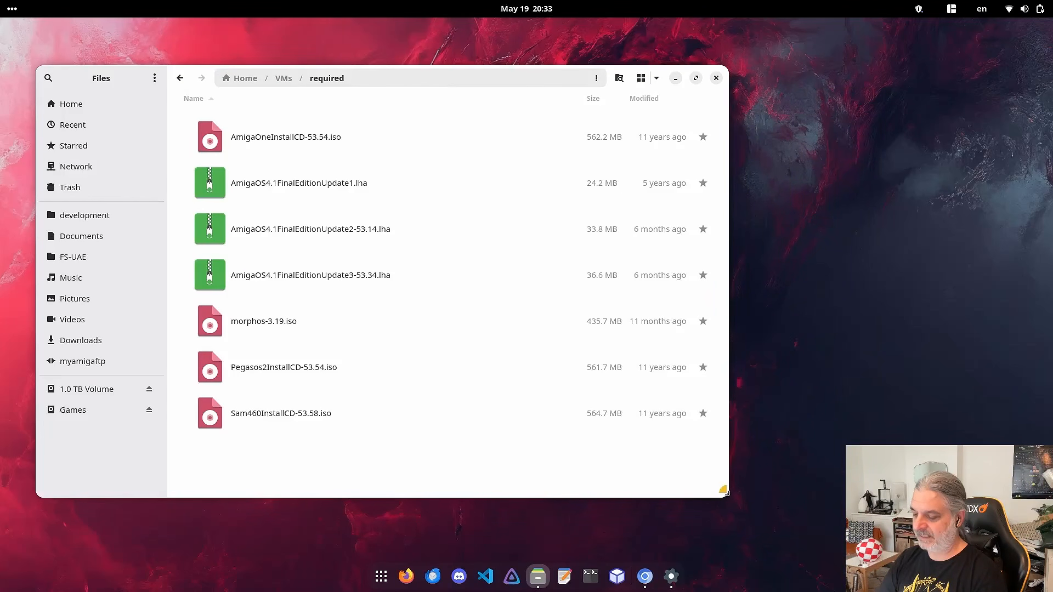
pyautogui.moveTo(724, 491); pyautogui.dragTo(531, 492)
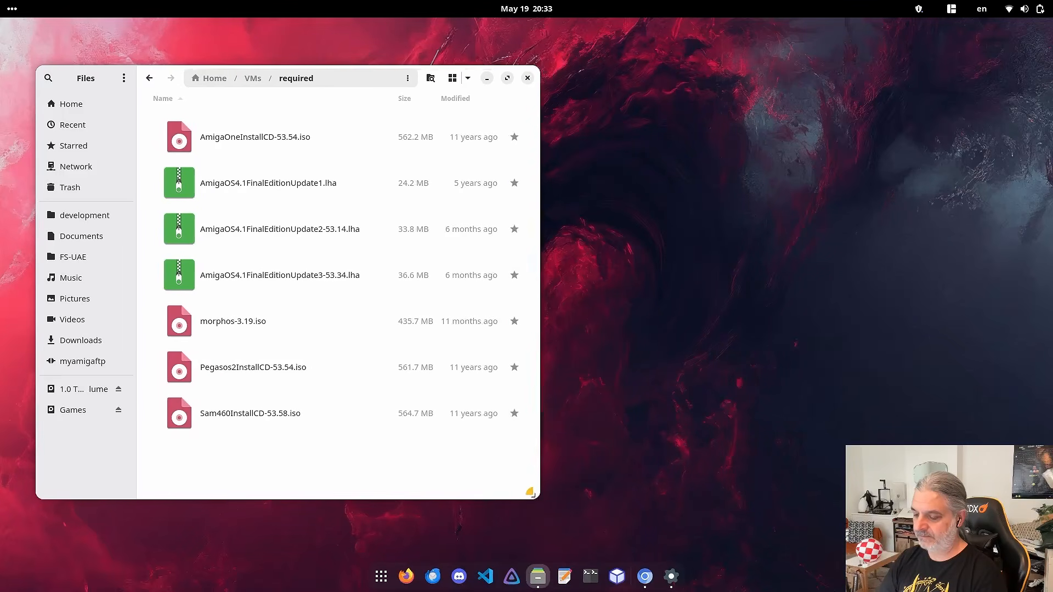
pyautogui.click(671, 576)
pyautogui.moveTo(476, 107); pyautogui.dragTo(505, 81)
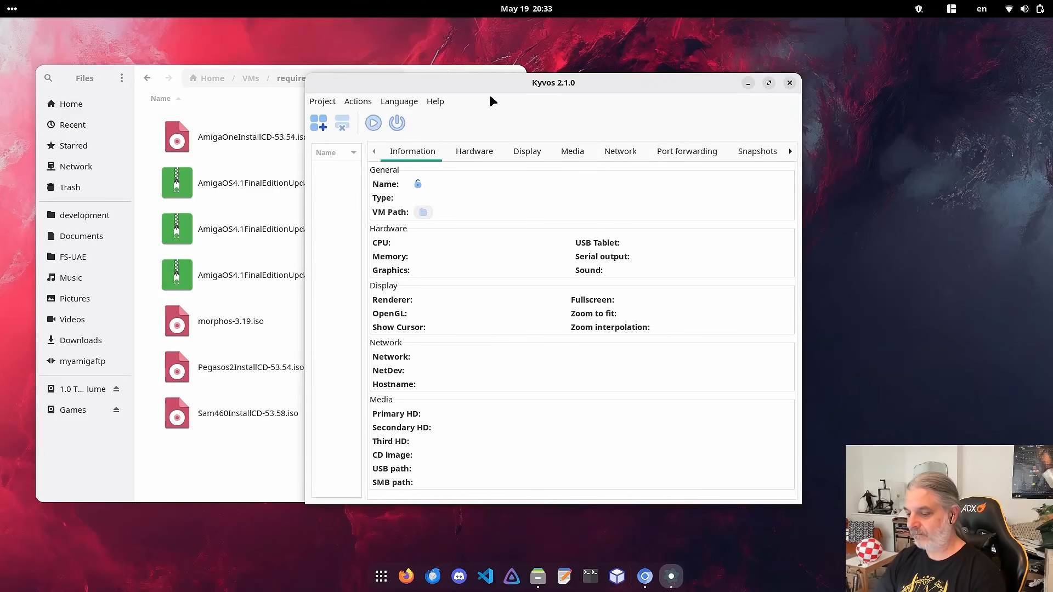
# Step: Start an automatic VM setup named OS4 A1XE with AmigaOS 4 - AmigaOne XE as the system
pyautogui.click(321, 127)
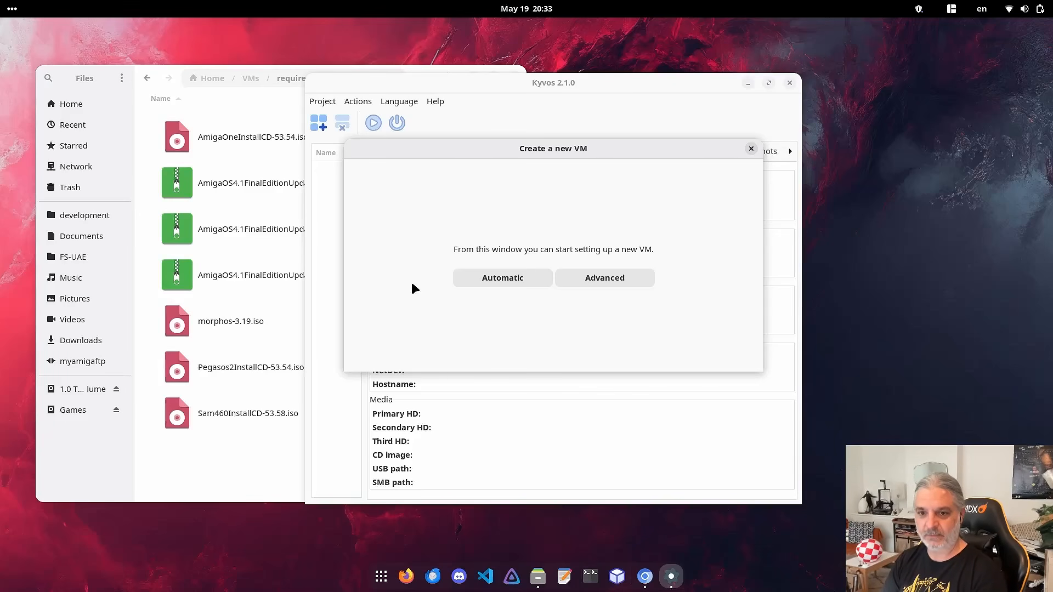
pyautogui.click(485, 280)
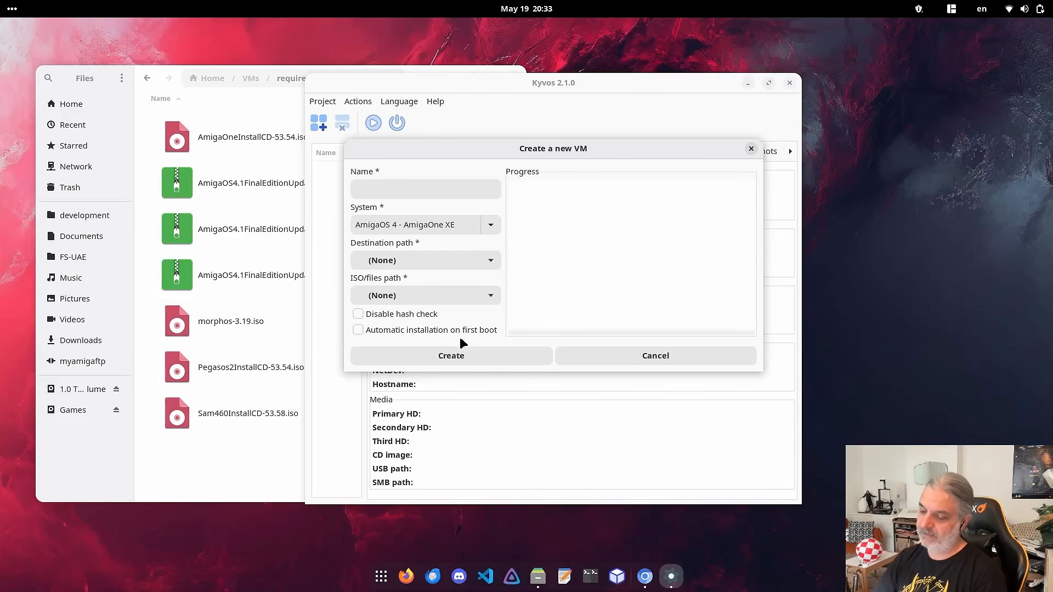
pyautogui.click(450, 193)
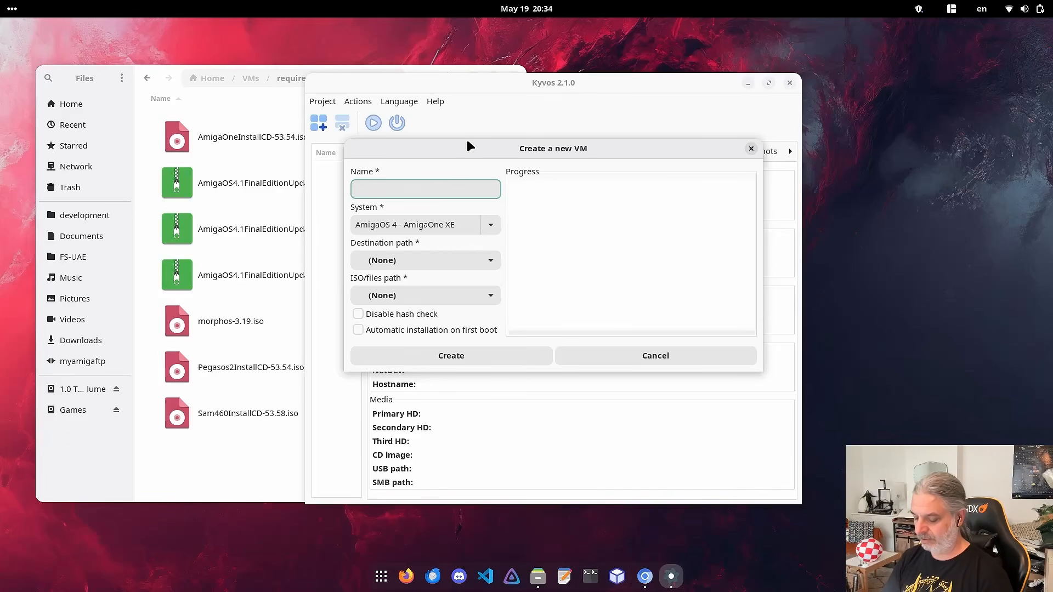
pyautogui.write('OS')
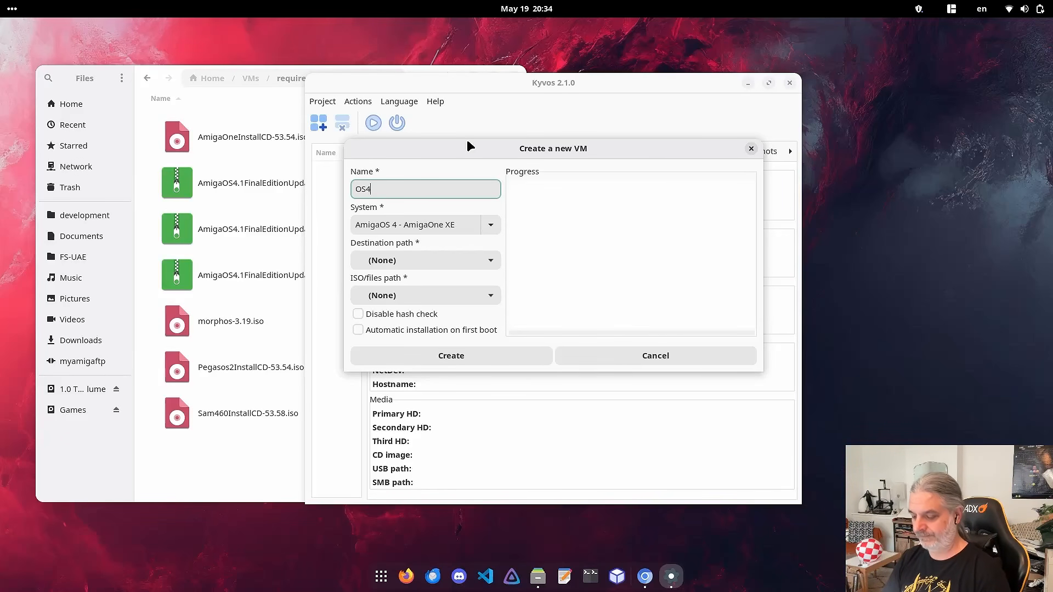
pyautogui.write('4 A')
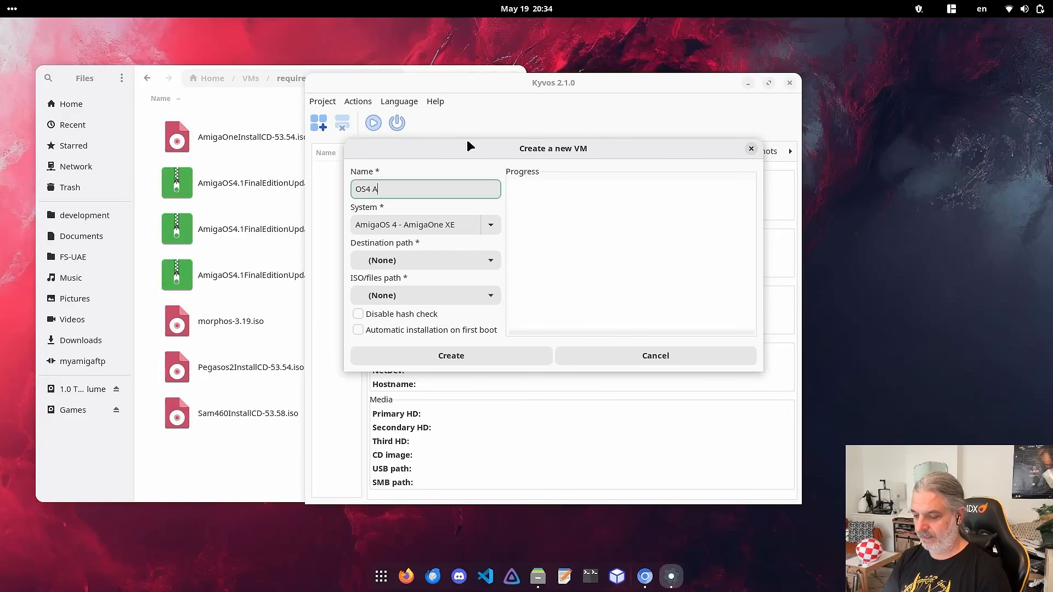
pyautogui.write('1XE')
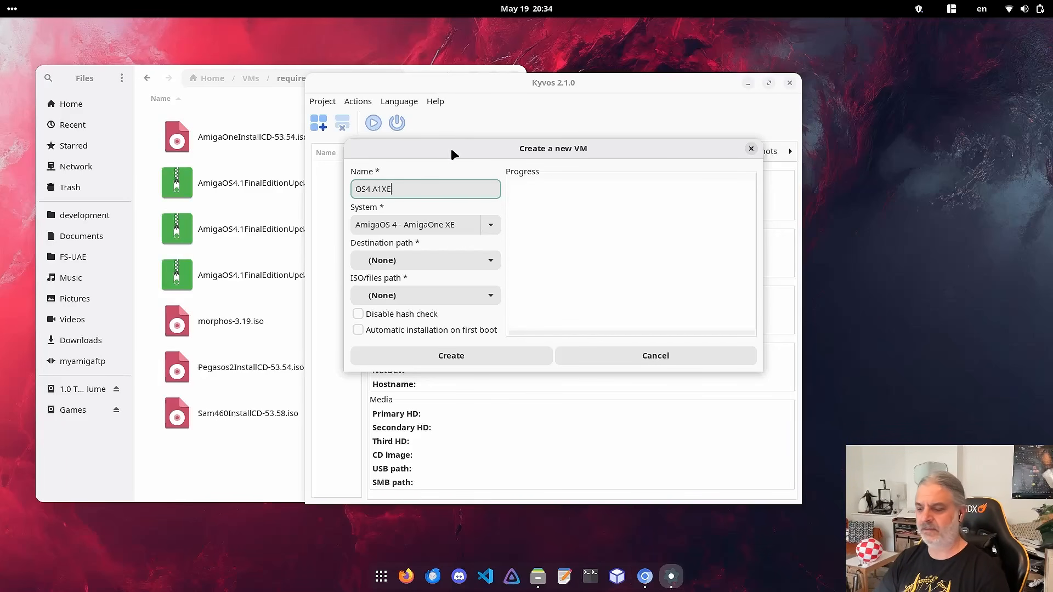
pyautogui.click(489, 224)
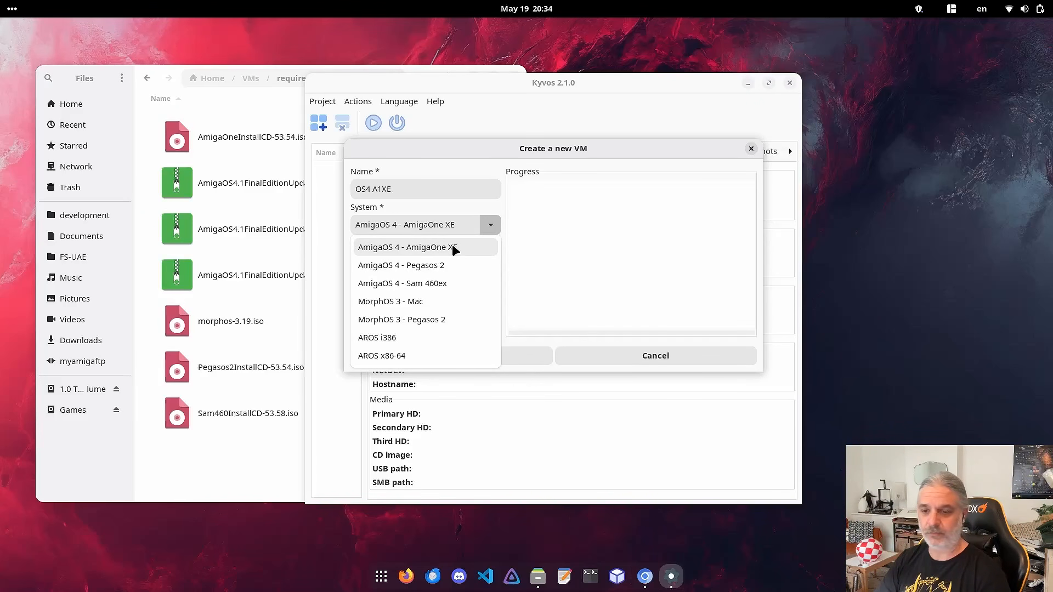
pyautogui.click(424, 248)
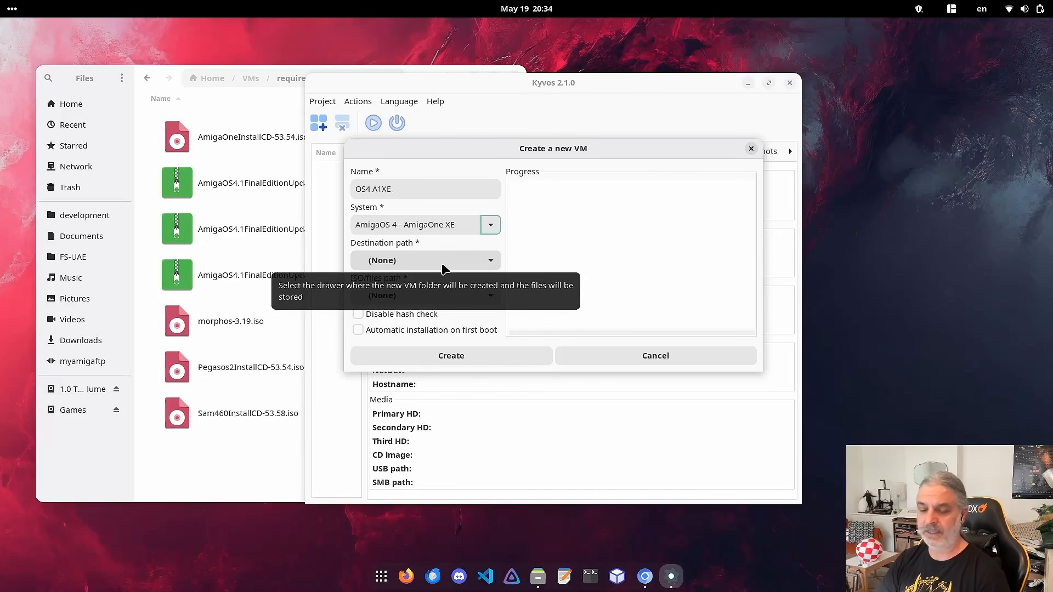
# Step: Set the new VM's destination path to the VMs folder in the home directory
pyautogui.click(442, 266)
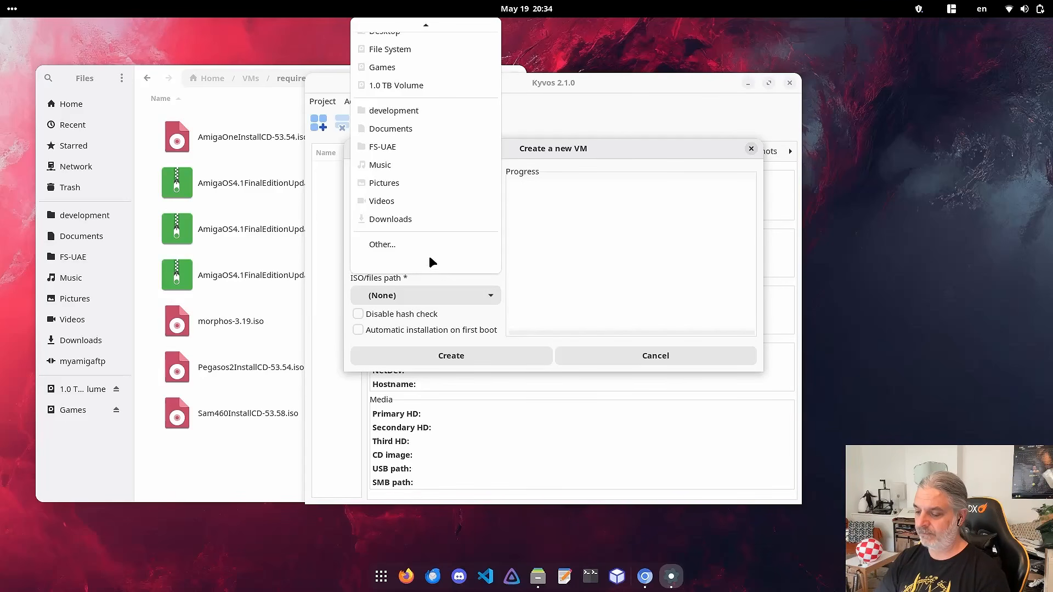
pyautogui.click(414, 247)
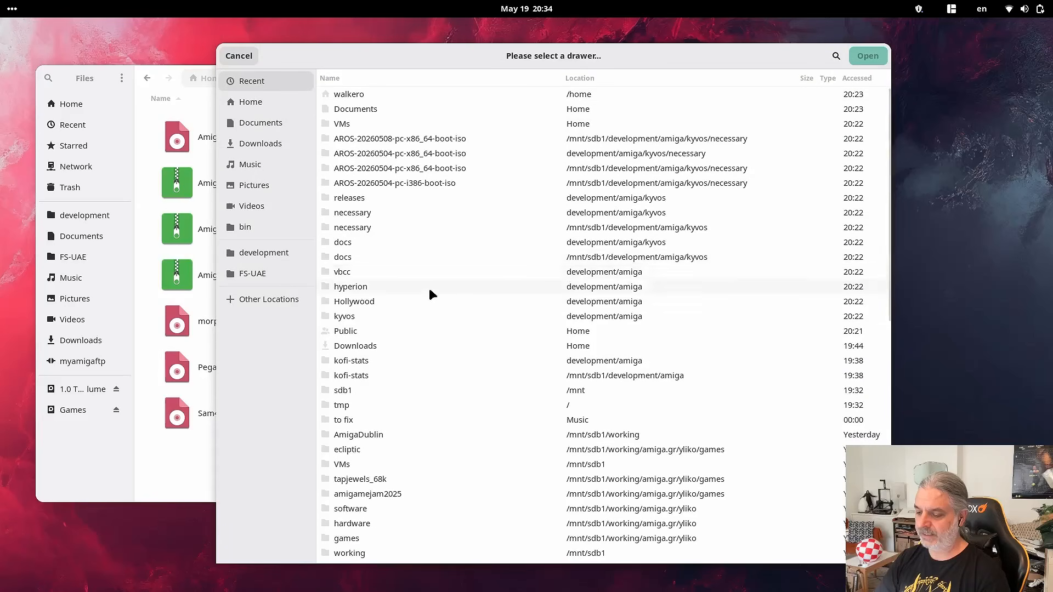
pyautogui.click(261, 101)
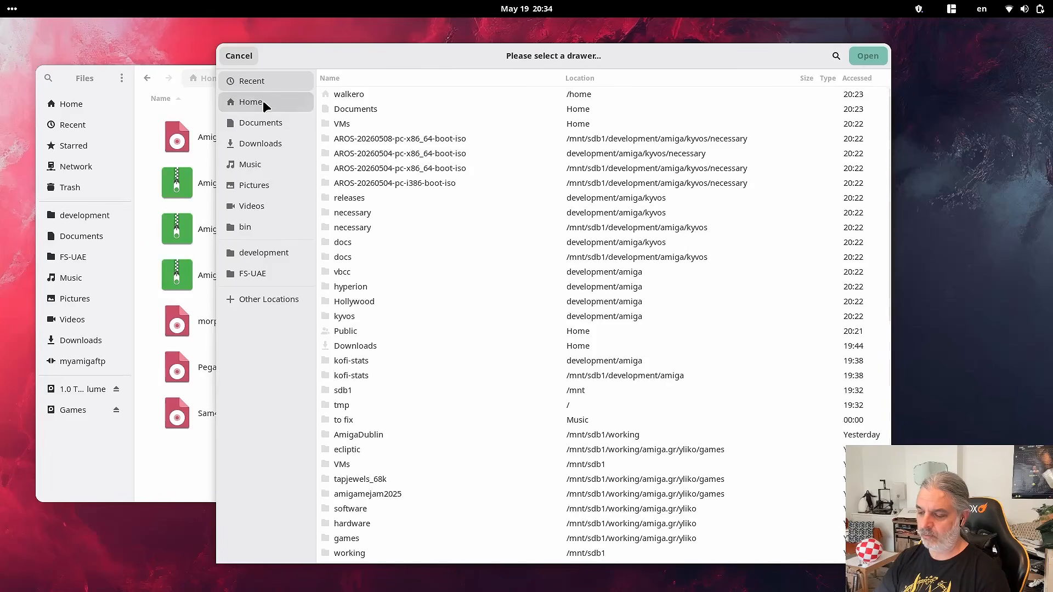
pyautogui.doubleClick(357, 299)
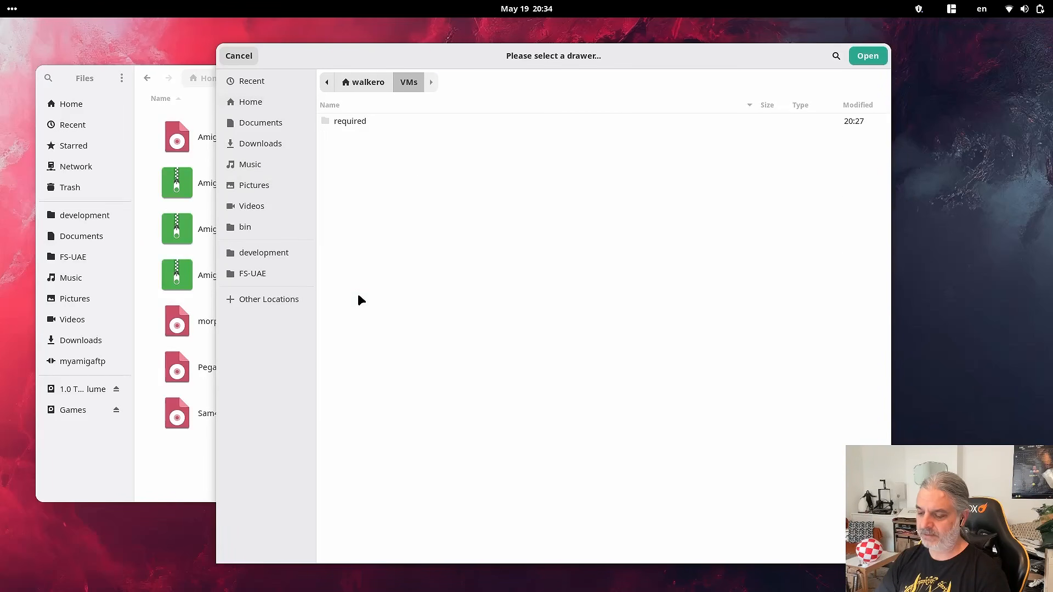
pyautogui.click(858, 56)
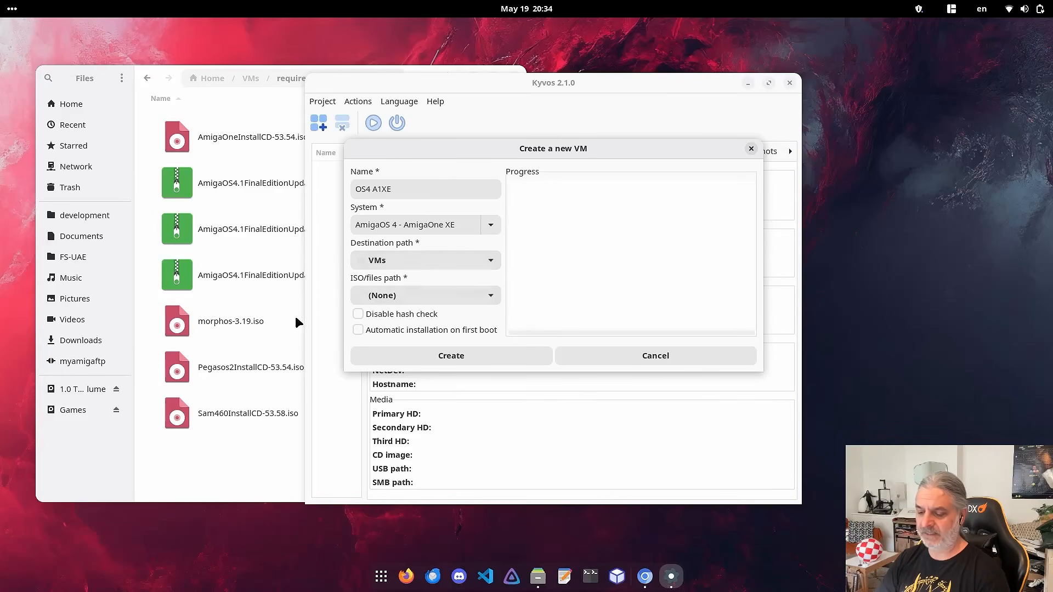
# Step: Move the Files window aside and set the VM's ISO/files path to the required folder inside VMs
pyautogui.moveTo(103, 78); pyautogui.dragTo(58, 67)
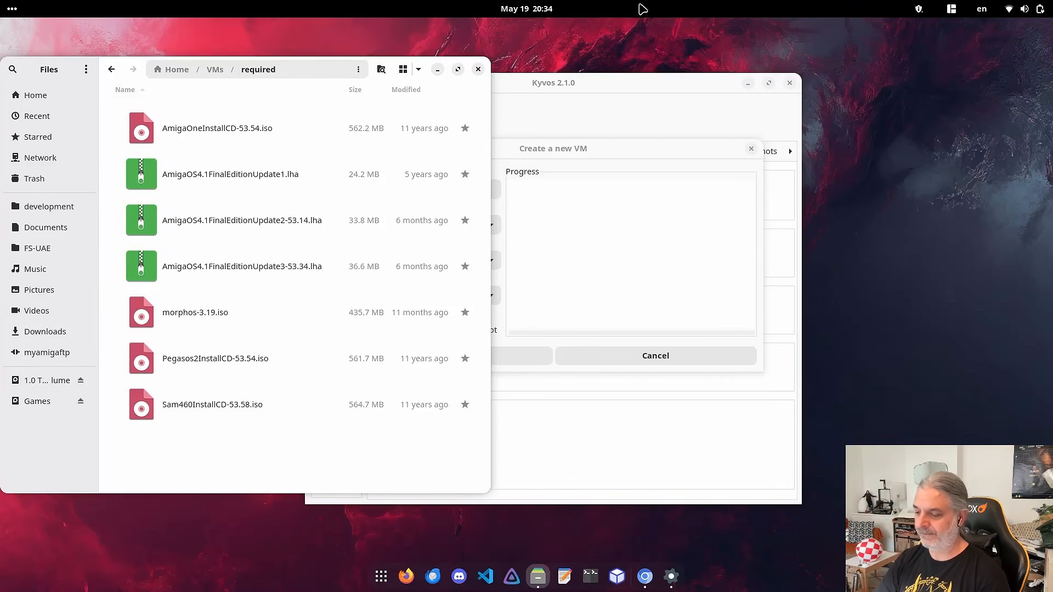
pyautogui.click(582, 150)
pyautogui.click(433, 295)
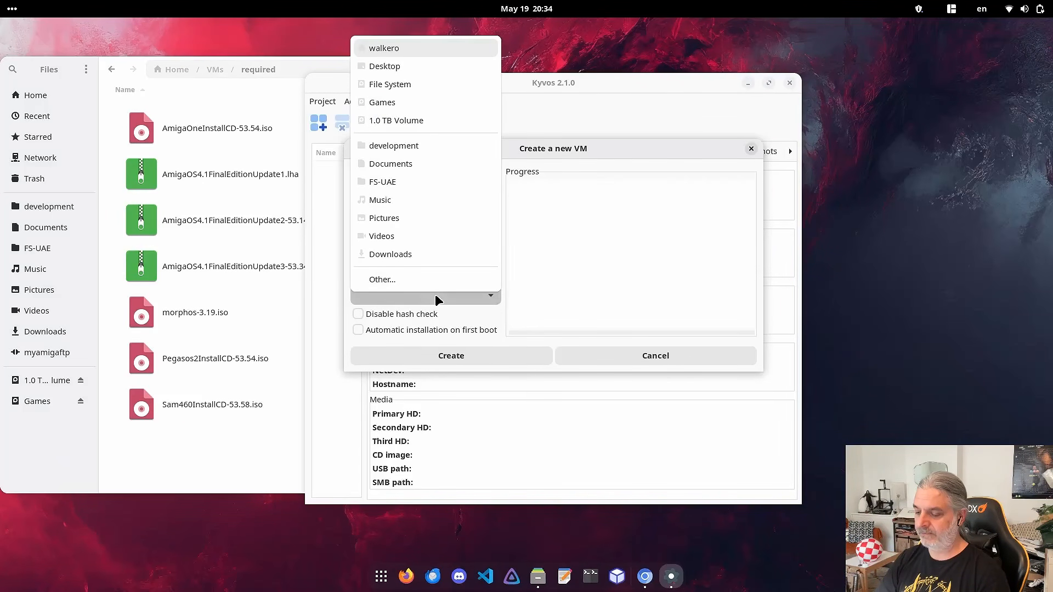
pyautogui.click(402, 275)
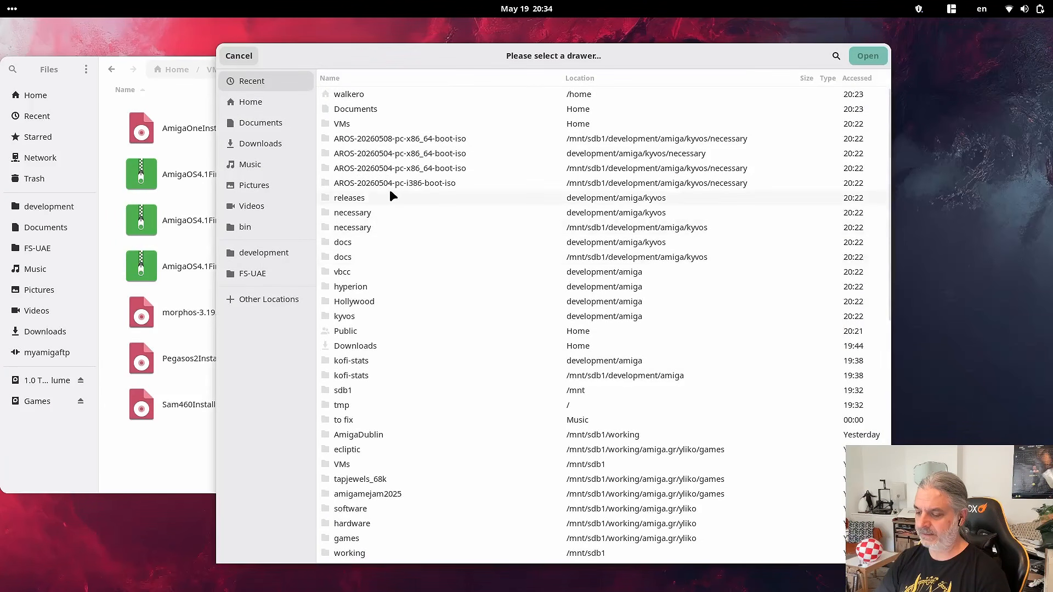
pyautogui.click(250, 105)
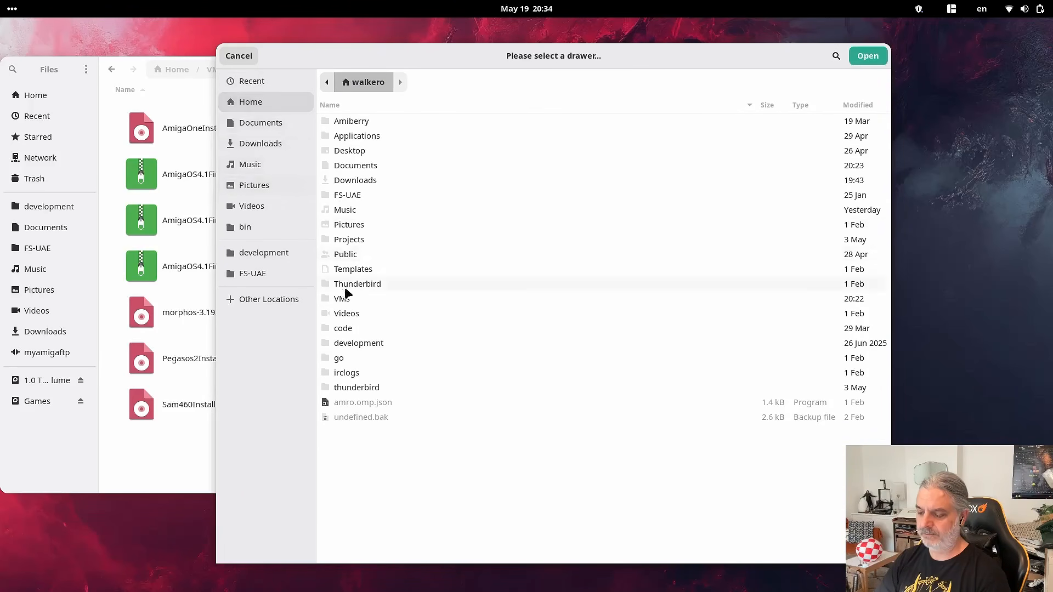
pyautogui.click(356, 289)
pyautogui.doubleClick(360, 297)
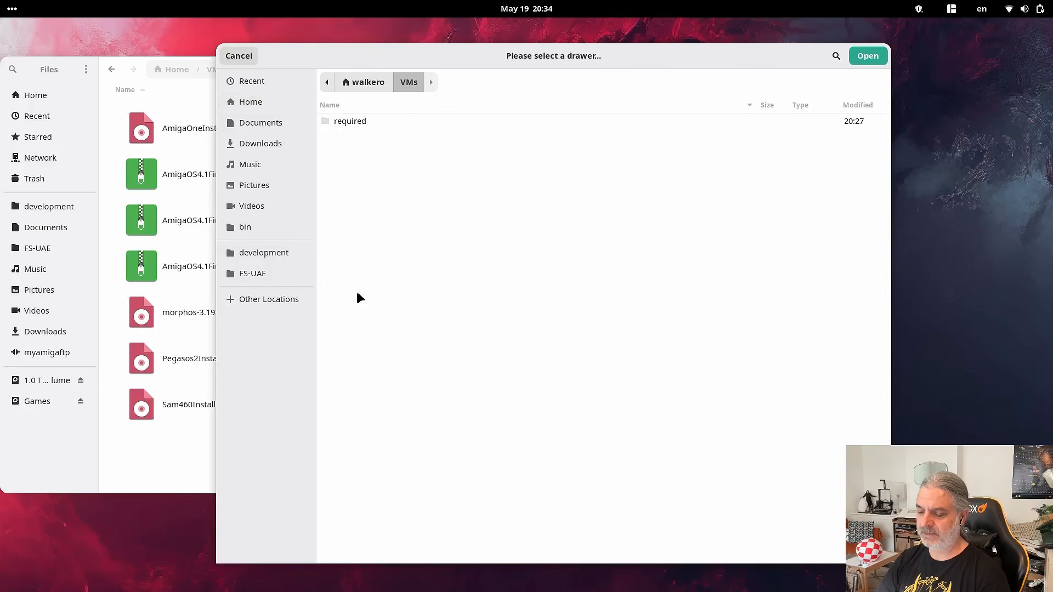
pyautogui.doubleClick(377, 120)
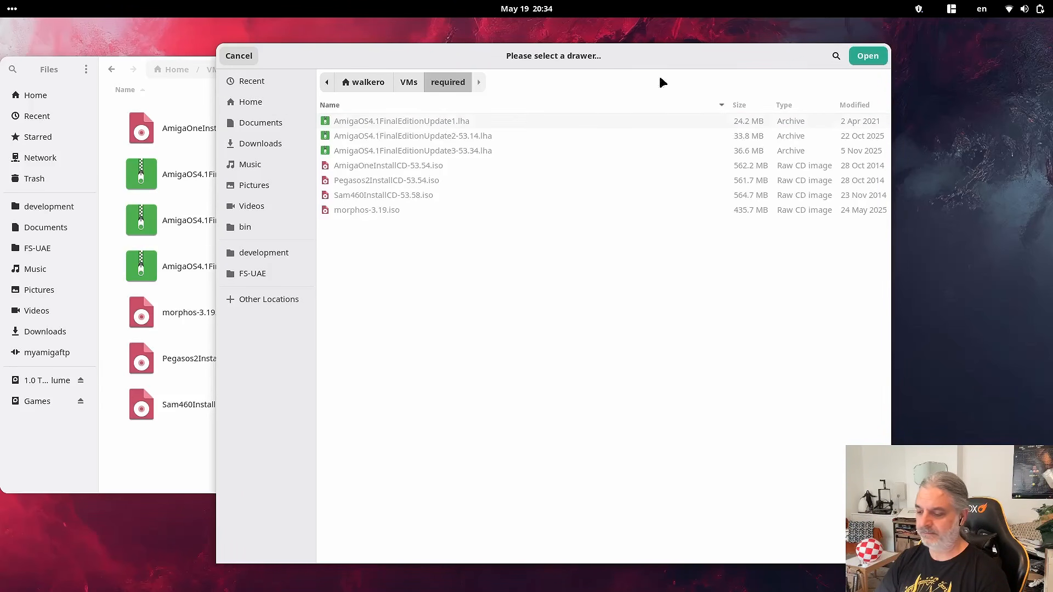
pyautogui.click(868, 57)
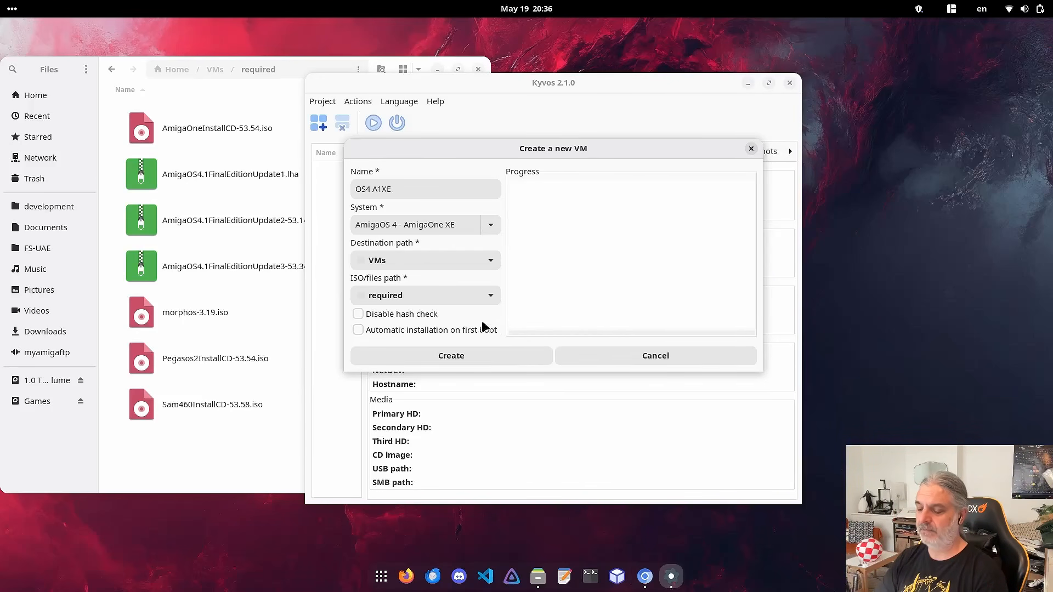
# Step: Create the OS4 A1XE virtual machine, close the creation window and widen the VM list to fit its name
pyautogui.click(475, 357)
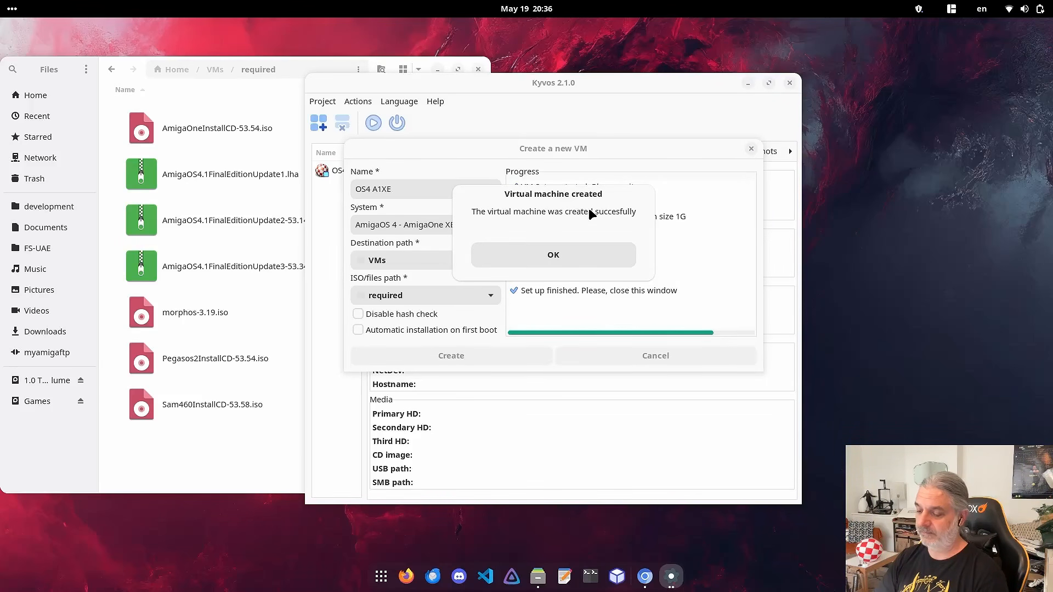
pyautogui.click(571, 254)
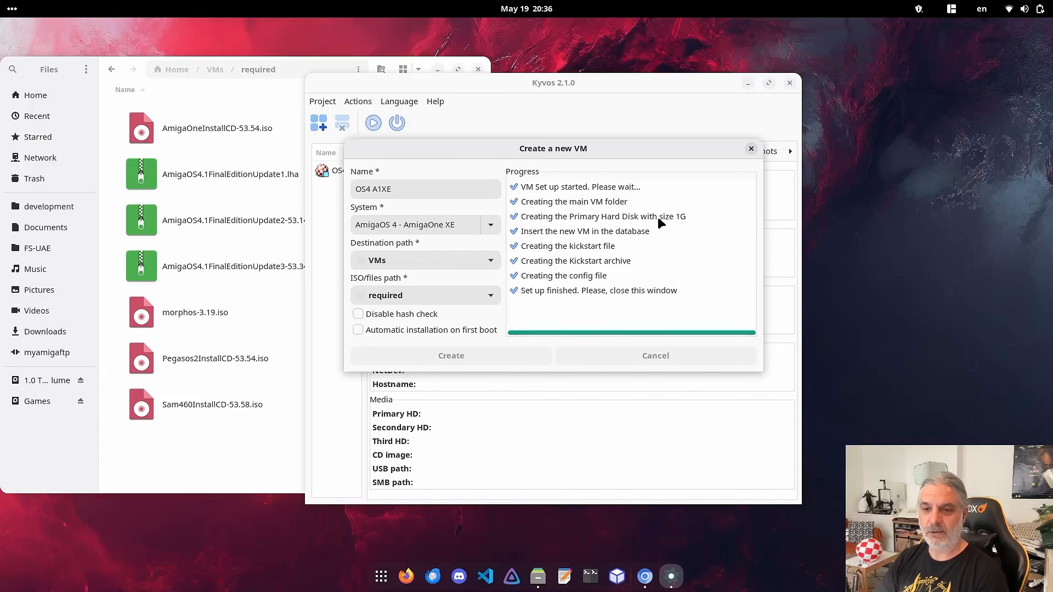
pyautogui.click(751, 149)
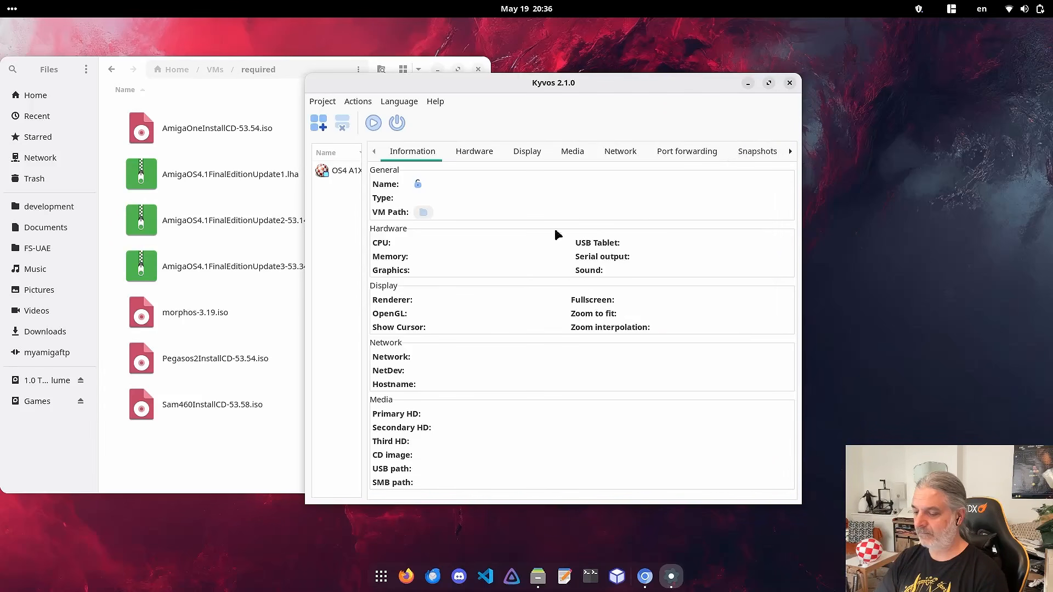
pyautogui.moveTo(366, 248); pyautogui.dragTo(390, 235)
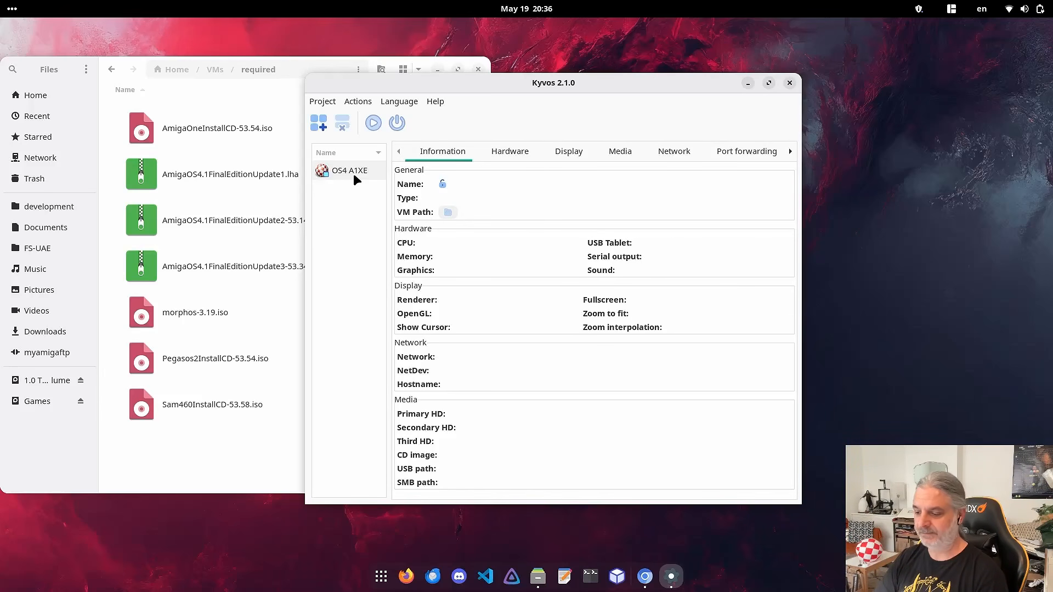
# Step: Start another automatic VM setup and name the machine MorphOS 3.19 Mac
pyautogui.click(324, 131)
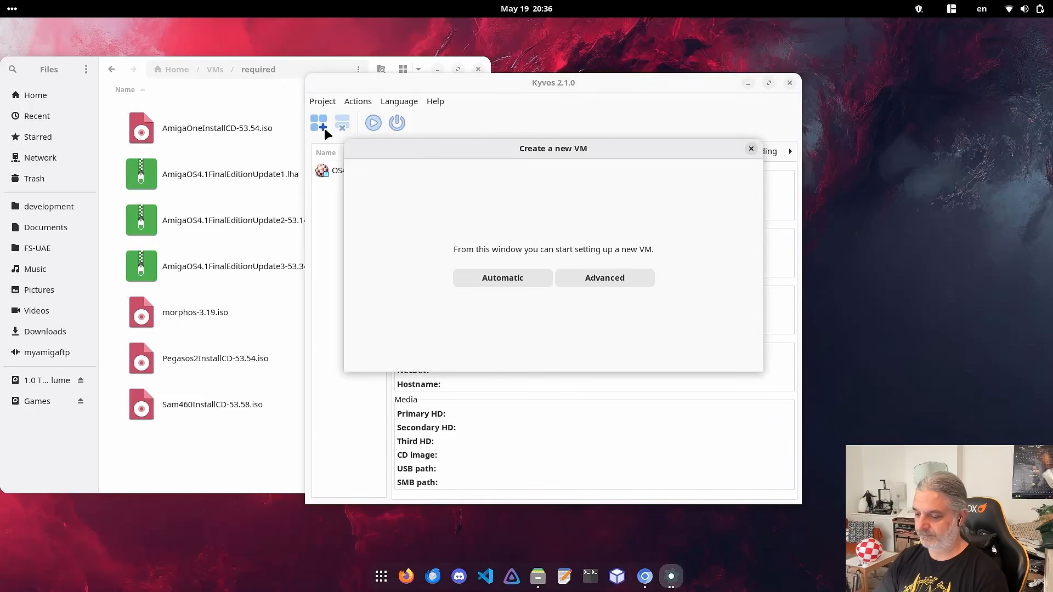
pyautogui.click(490, 277)
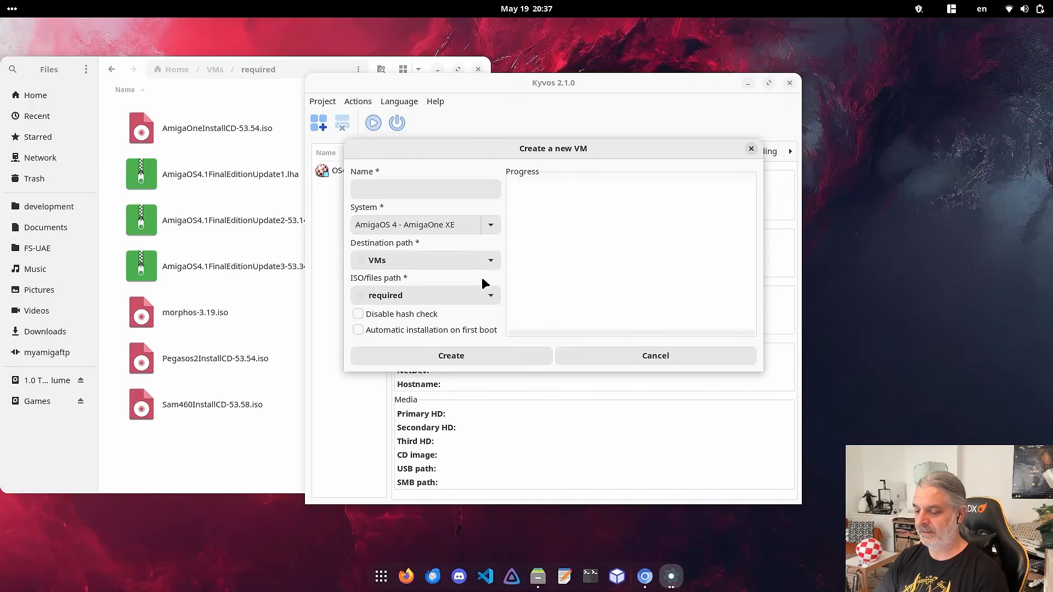
pyautogui.click(424, 191)
pyautogui.write('M')
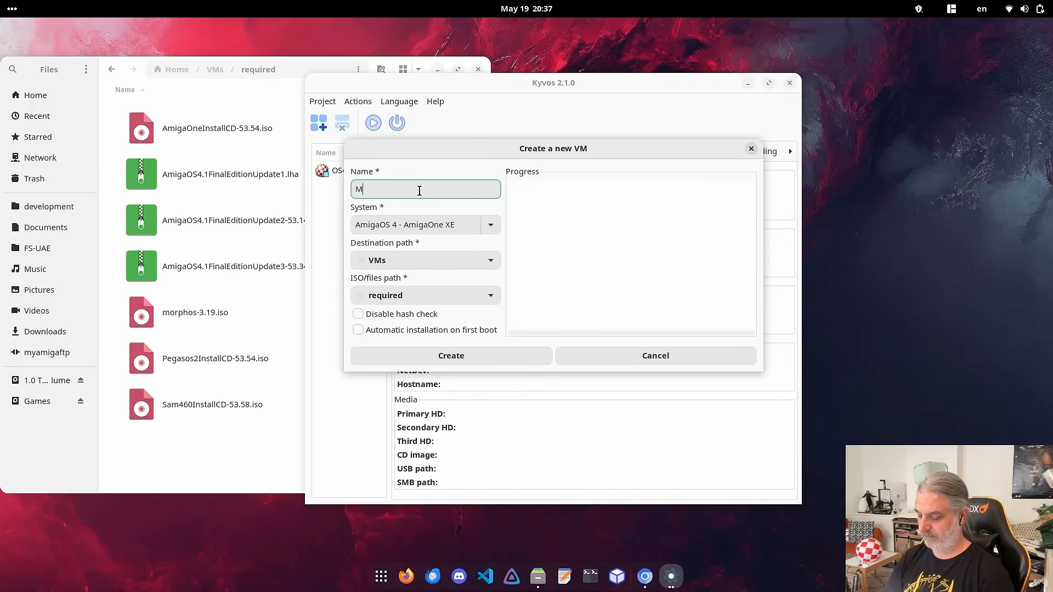
pyautogui.write('orphos')
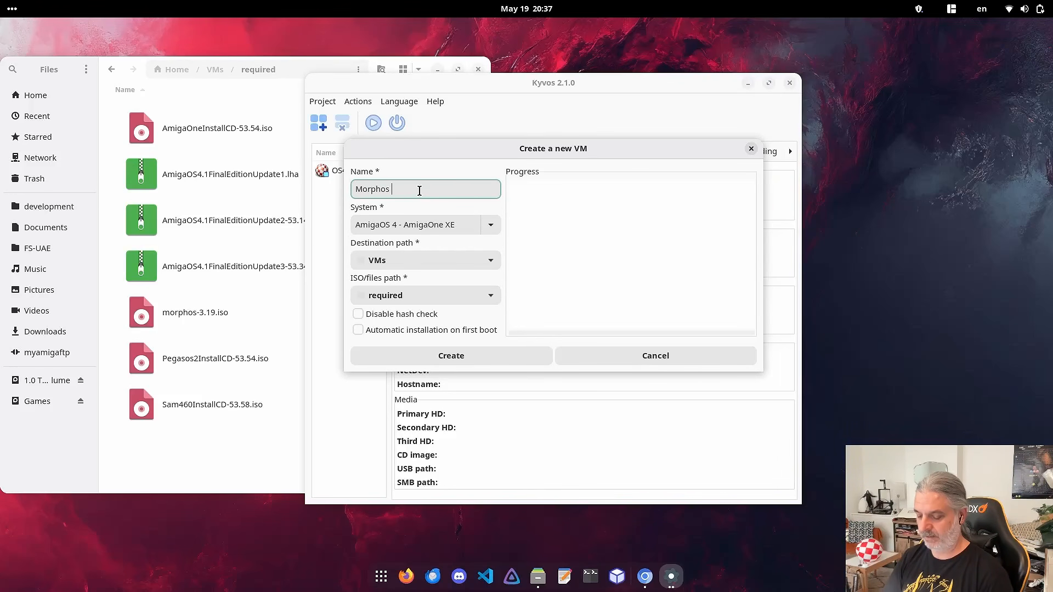
pyautogui.write(' 3.19')
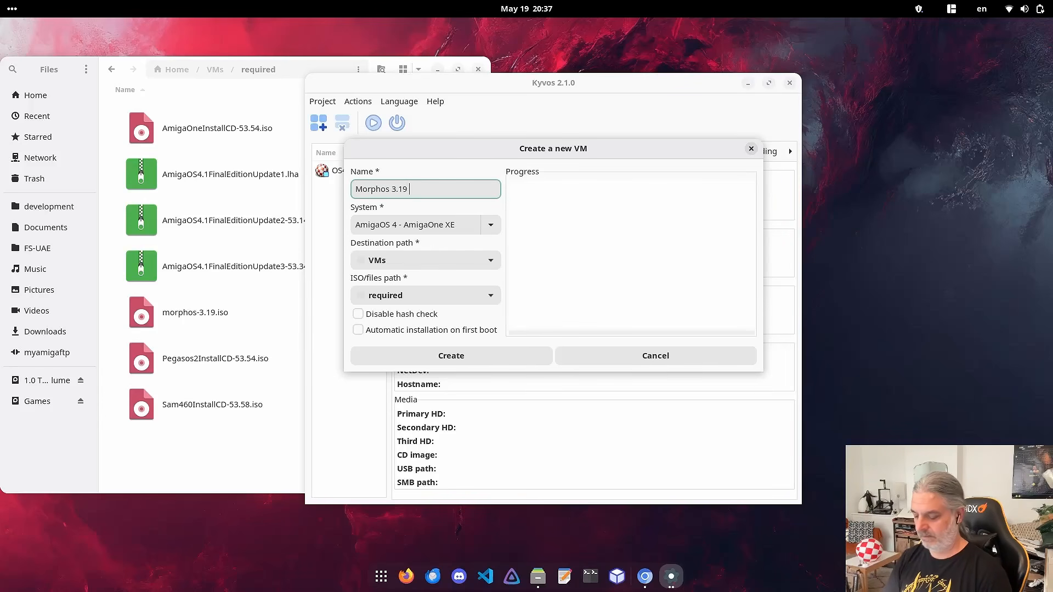
pyautogui.press('BackSpace')
pyautogui.press('BackSpace')
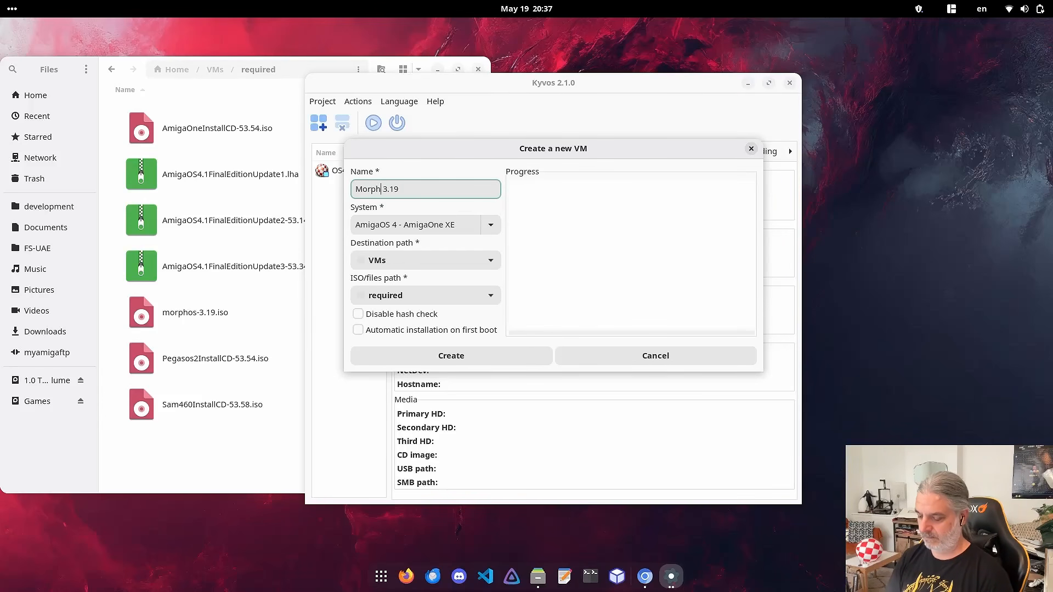
pyautogui.write('OS 3.19 ')
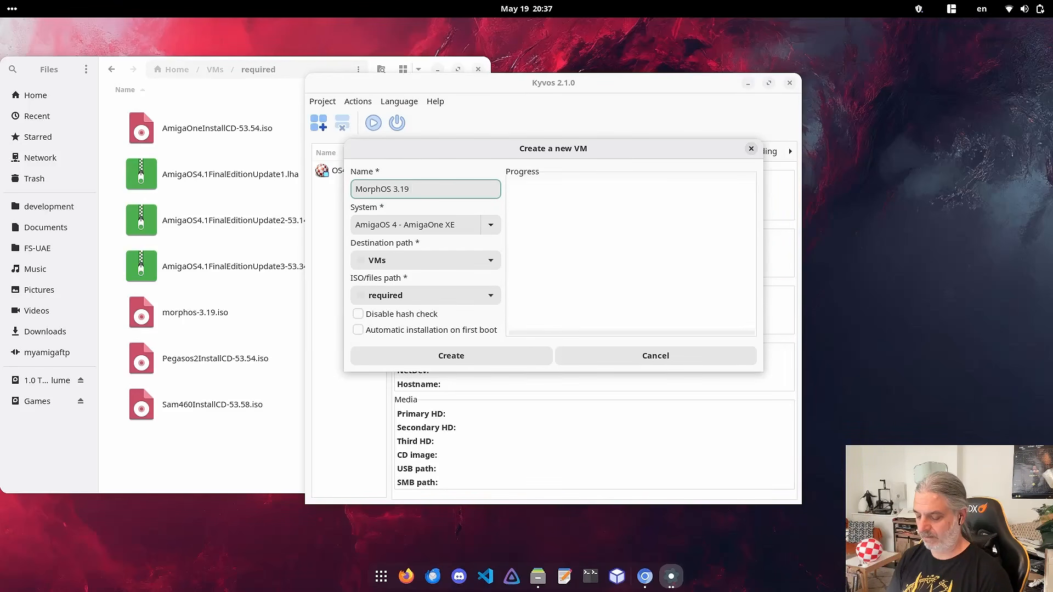
pyautogui.write('Mac')
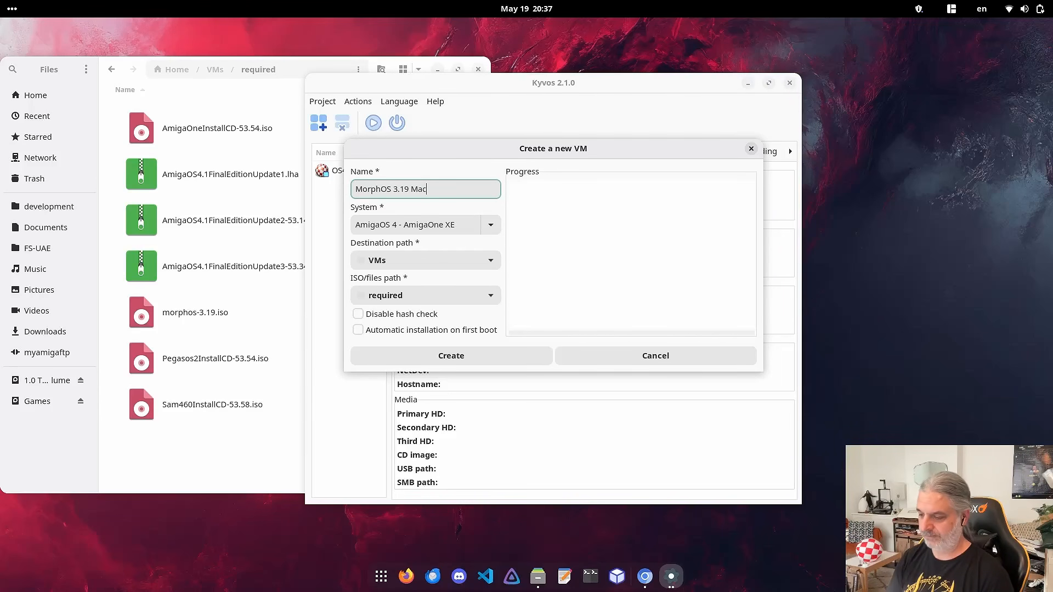
# Step: Set the new VM's system to MorphOS 3 - Mac, create the virtual machine and close the creation window
pyautogui.click(494, 222)
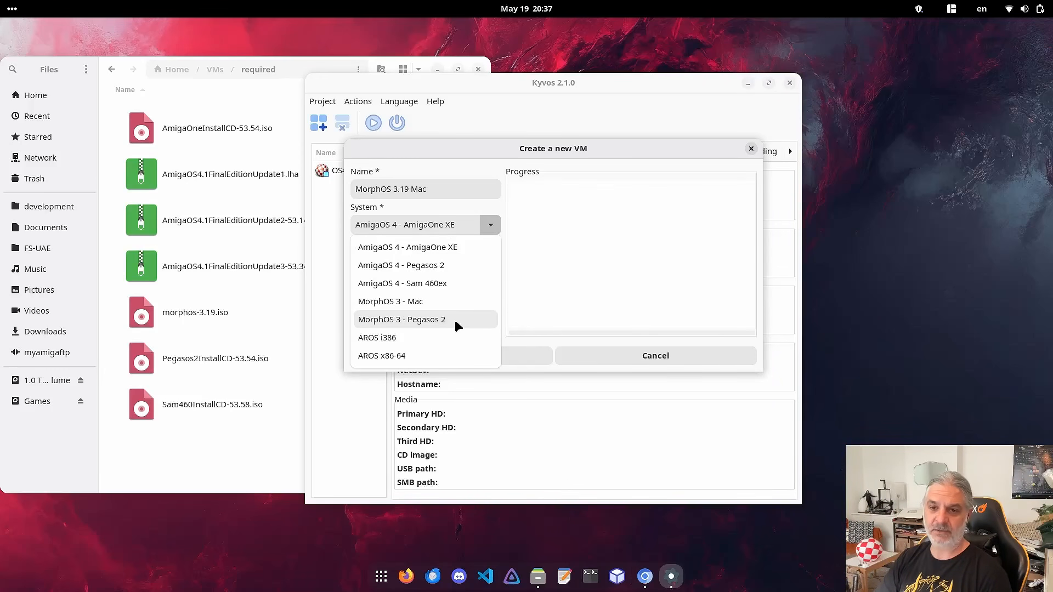
pyautogui.click(453, 302)
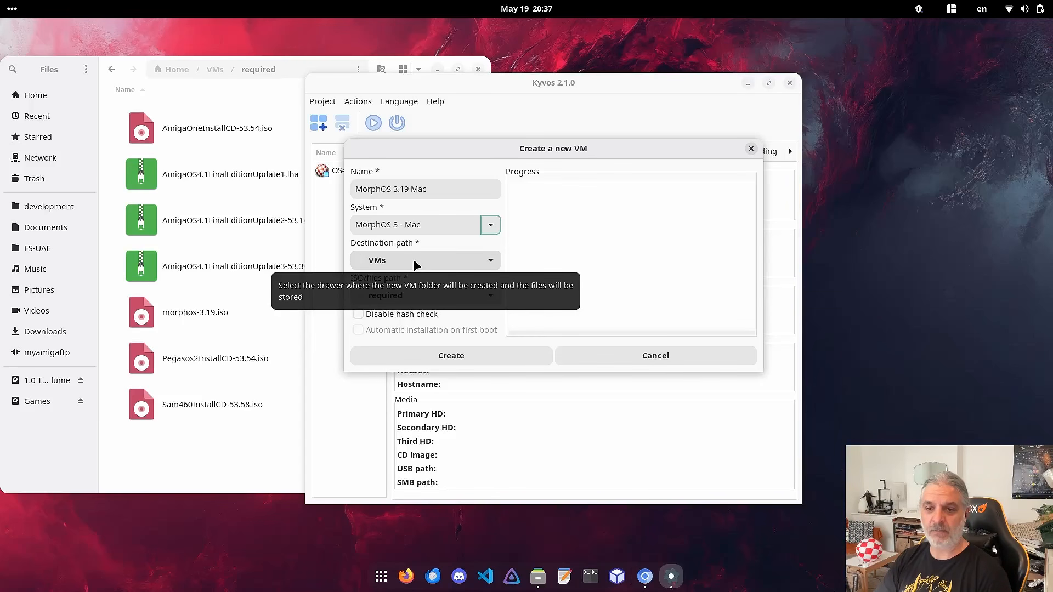
pyautogui.click(433, 357)
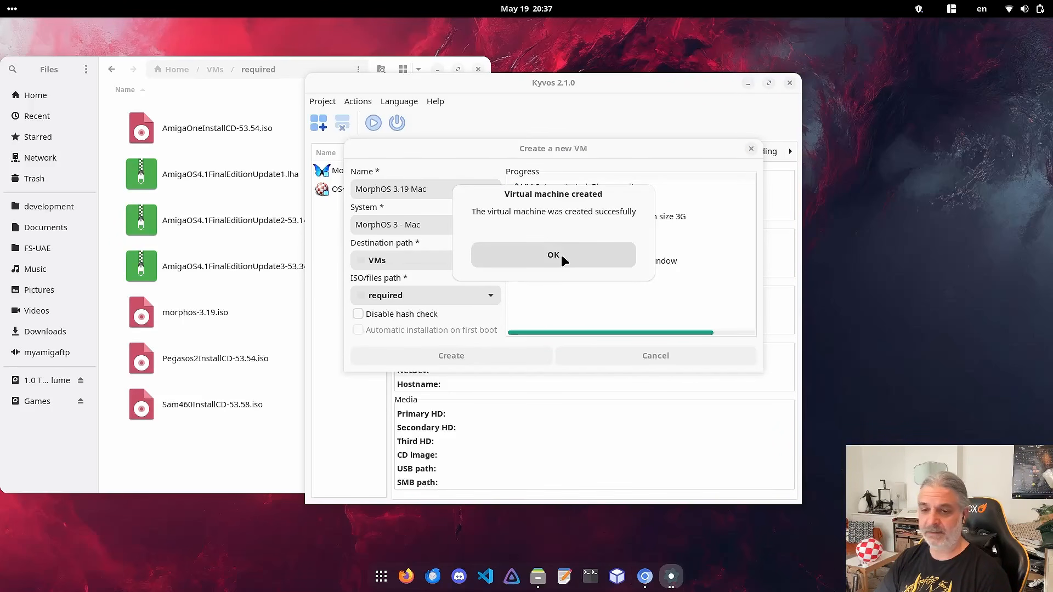
pyautogui.click(561, 254)
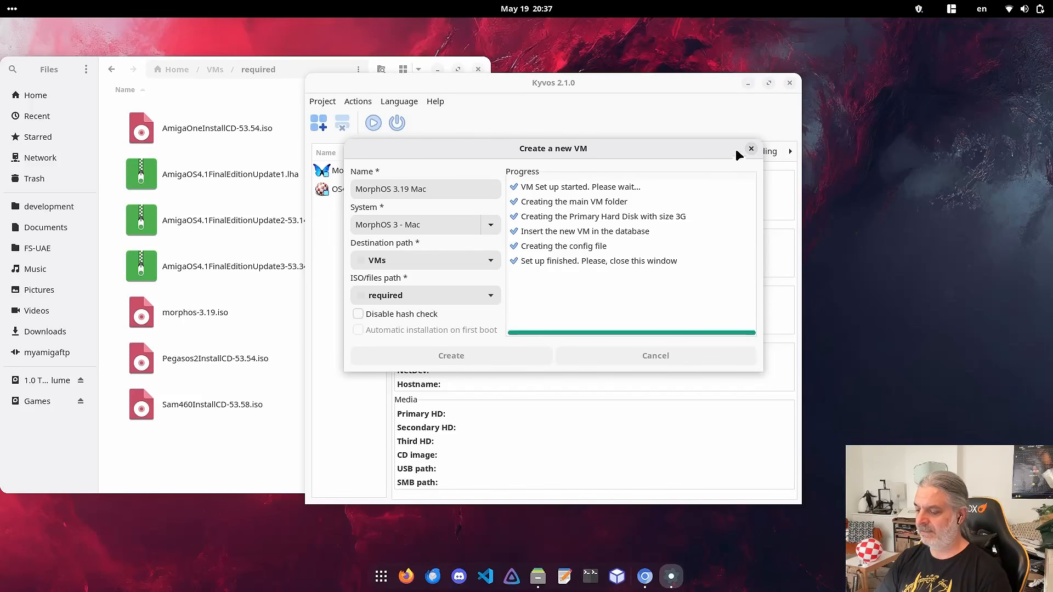
pyautogui.click(752, 149)
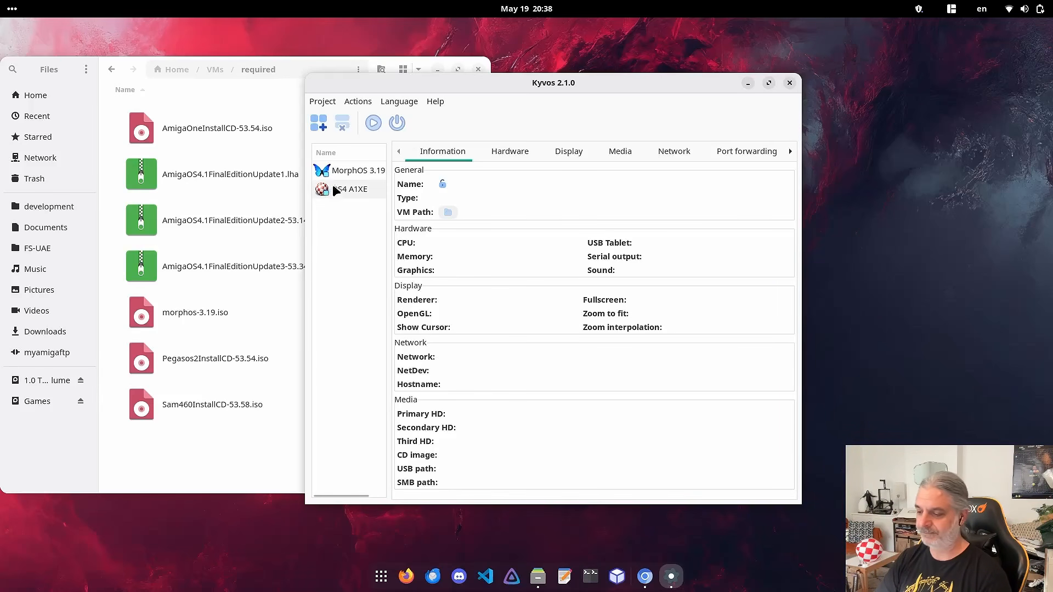
# Step: Put the Files window away, move the VM manager window aside and start the OS4 A1XE virtual machine
pyautogui.click(437, 67)
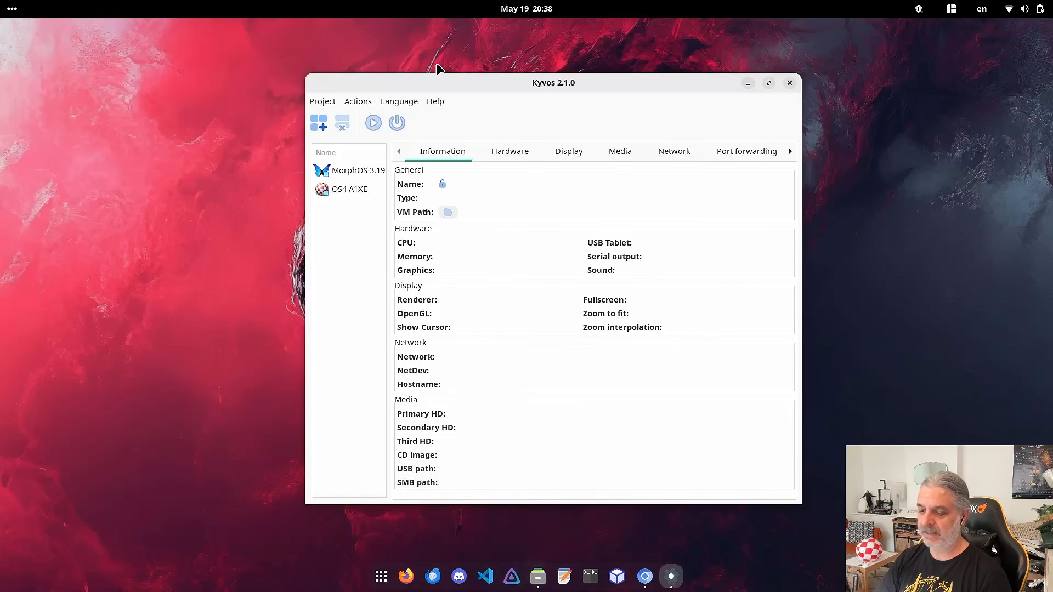
pyautogui.moveTo(459, 78); pyautogui.dragTo(182, 52)
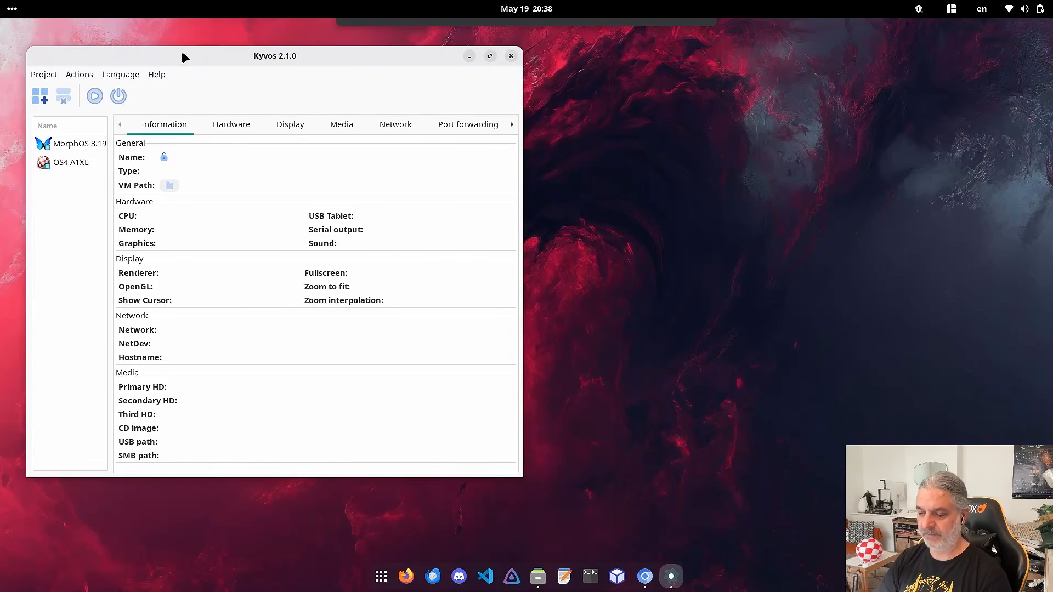
pyautogui.click(65, 164)
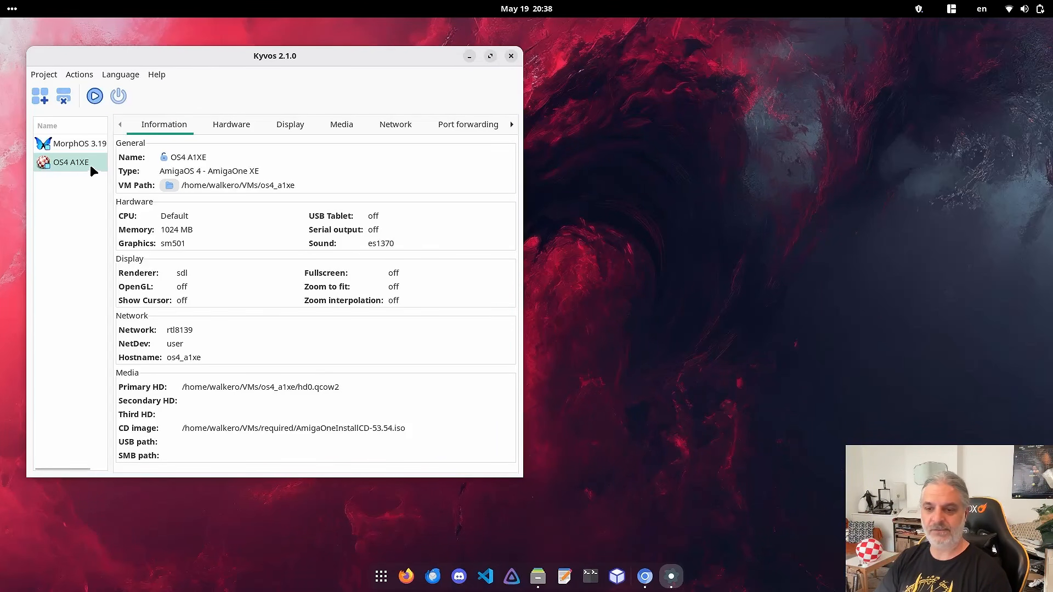
pyautogui.click(94, 97)
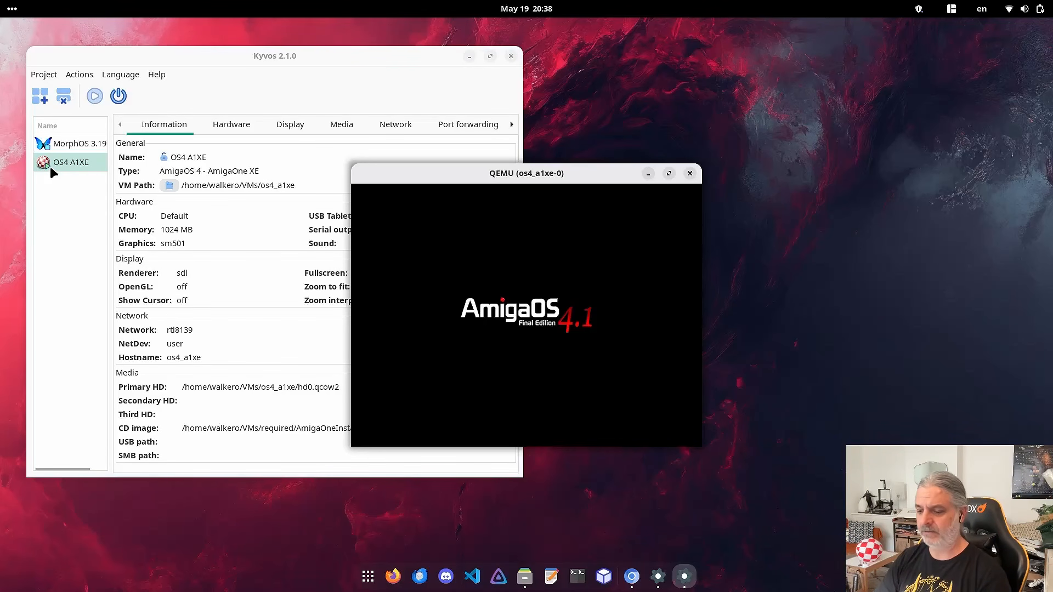
# Step: Reposition the OS4 A1XE emulator window during boot up to the installation CD welcome screen, release the mouse grab and stop the machine
pyautogui.moveTo(539, 176); pyautogui.dragTo(460, 87)
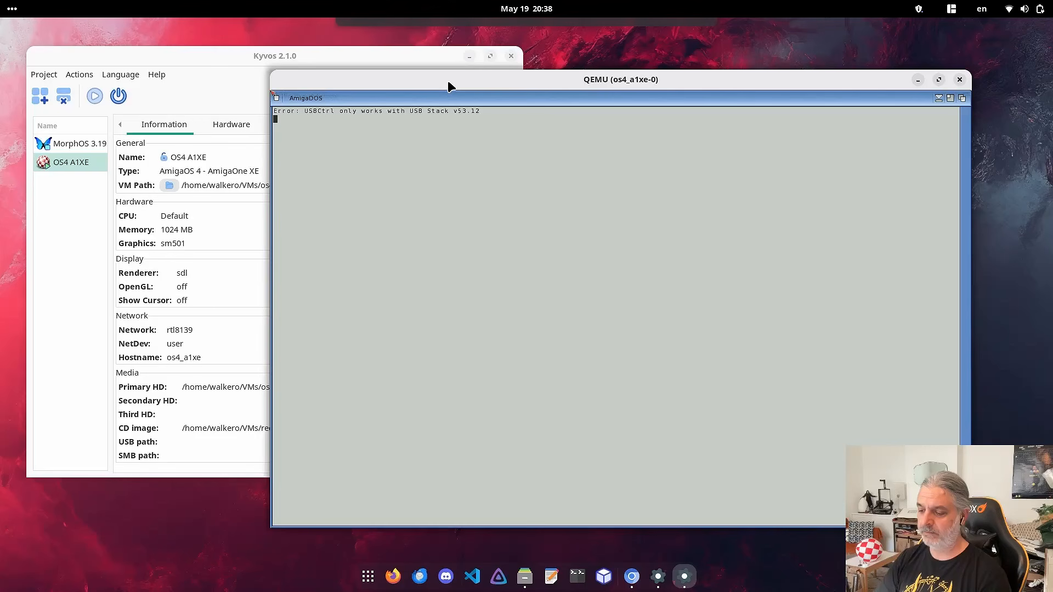
pyautogui.moveTo(449, 81); pyautogui.dragTo(411, 76)
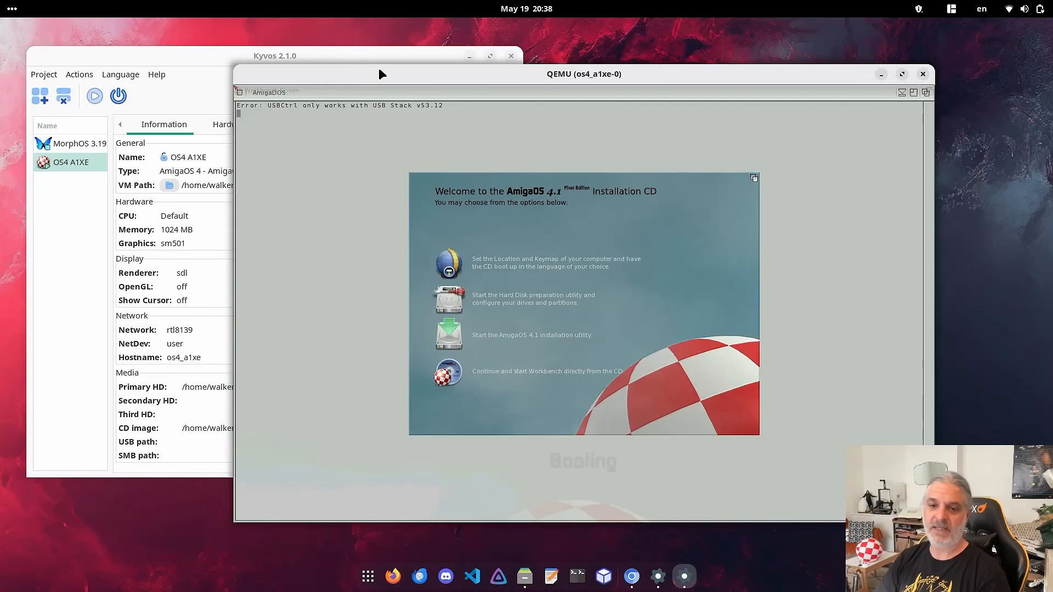
pyautogui.click(299, 100)
pyautogui.click(565, 336)
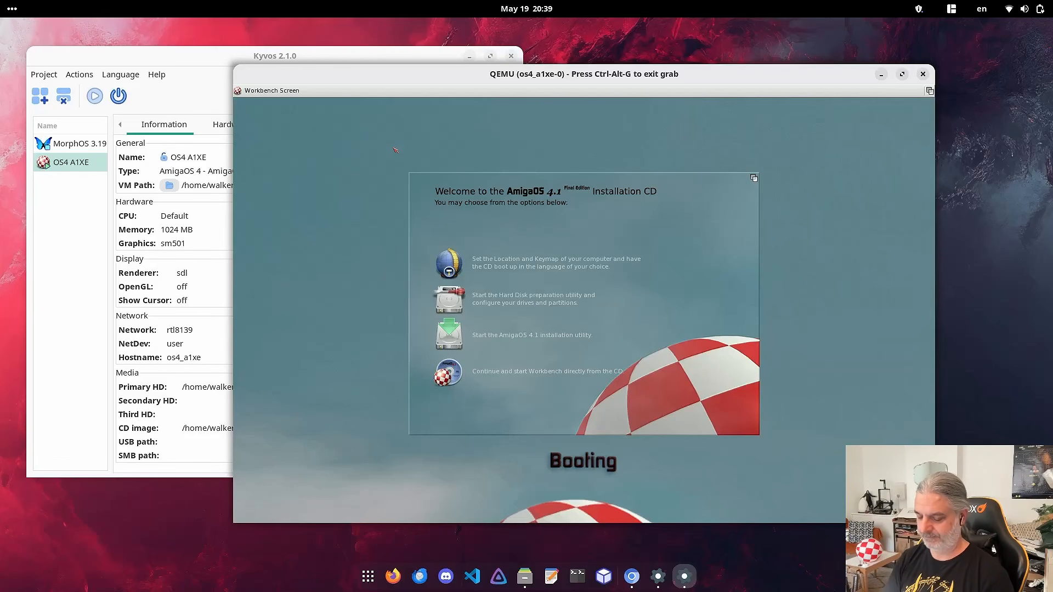
pyautogui.hotkey('ctrl', 'alt', 'g')
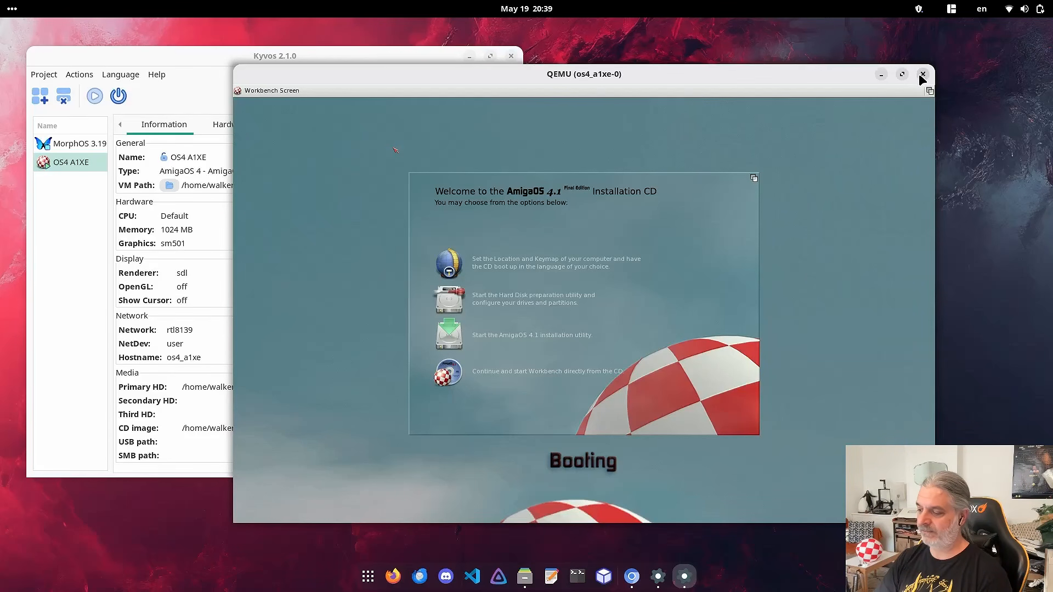
pyautogui.click(144, 98)
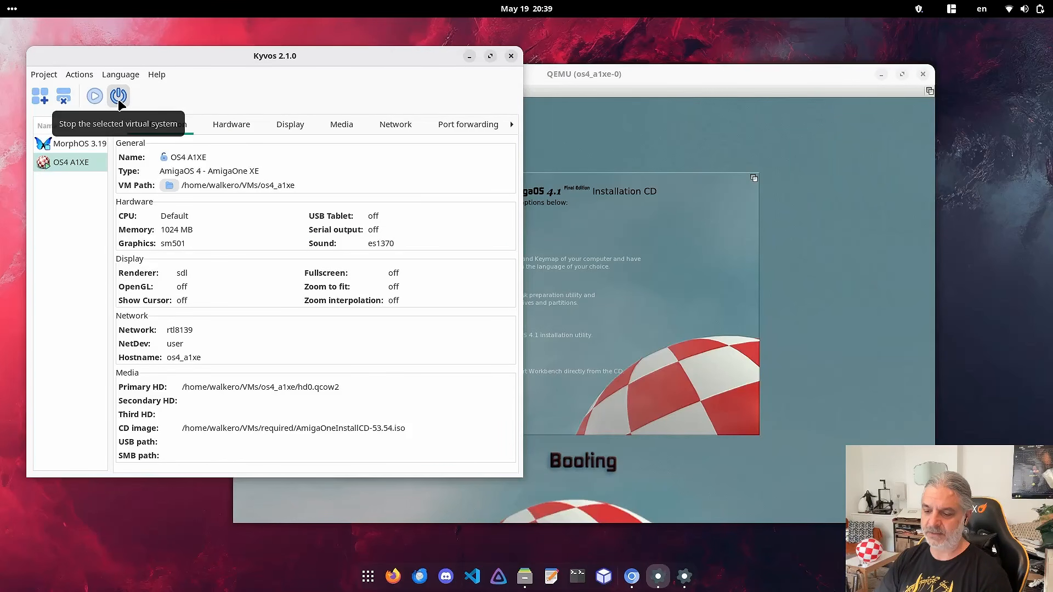
pyautogui.click(118, 97)
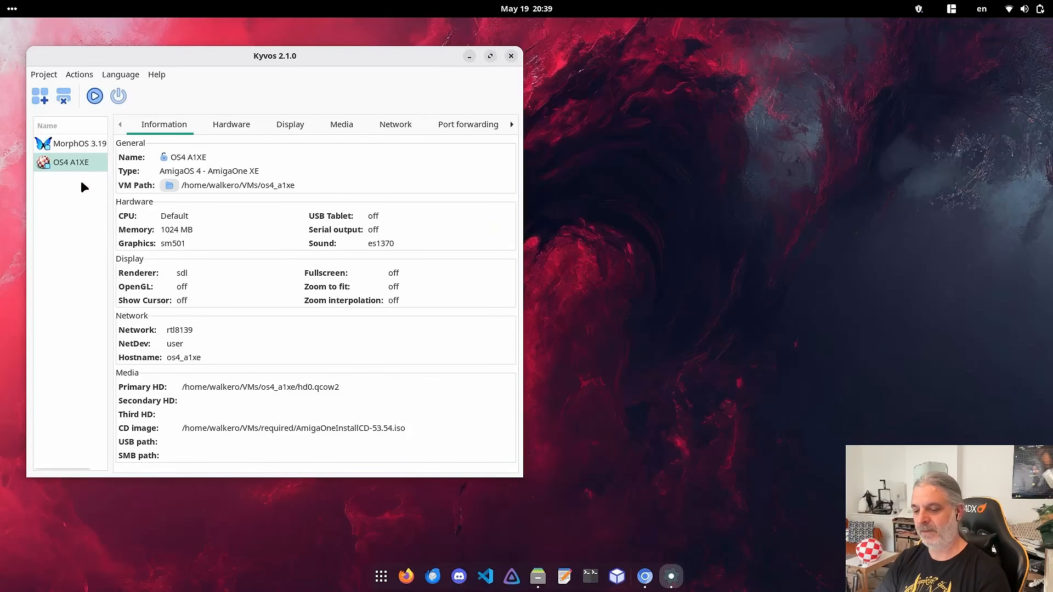
# Step: Start the MorphOS 3.19 Mac virtual machine and reposition its emulator window while it boots
pyautogui.click(71, 141)
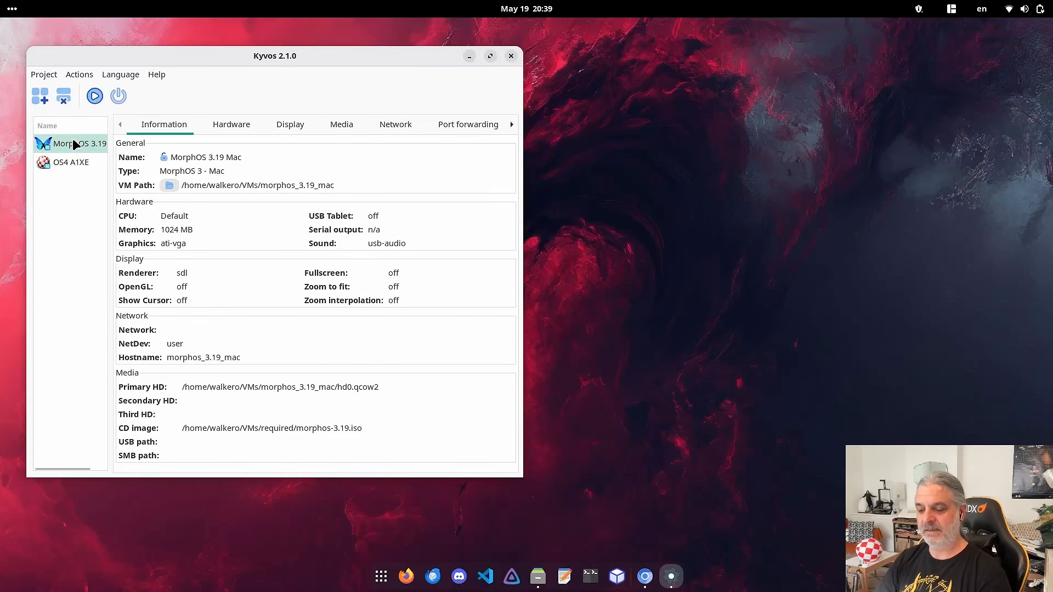
pyautogui.click(94, 100)
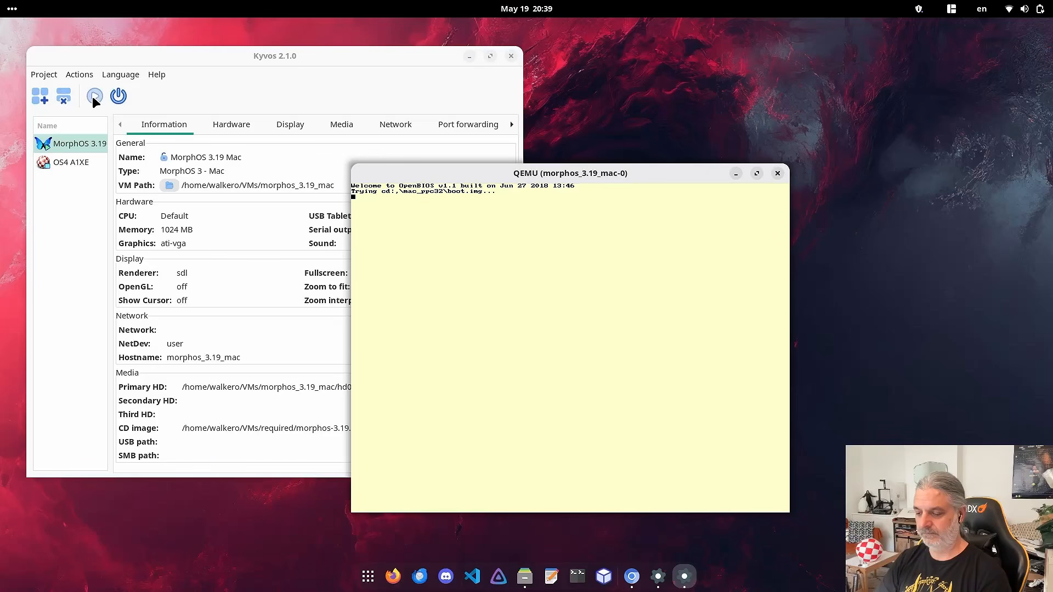
pyautogui.moveTo(393, 170); pyautogui.dragTo(282, 81)
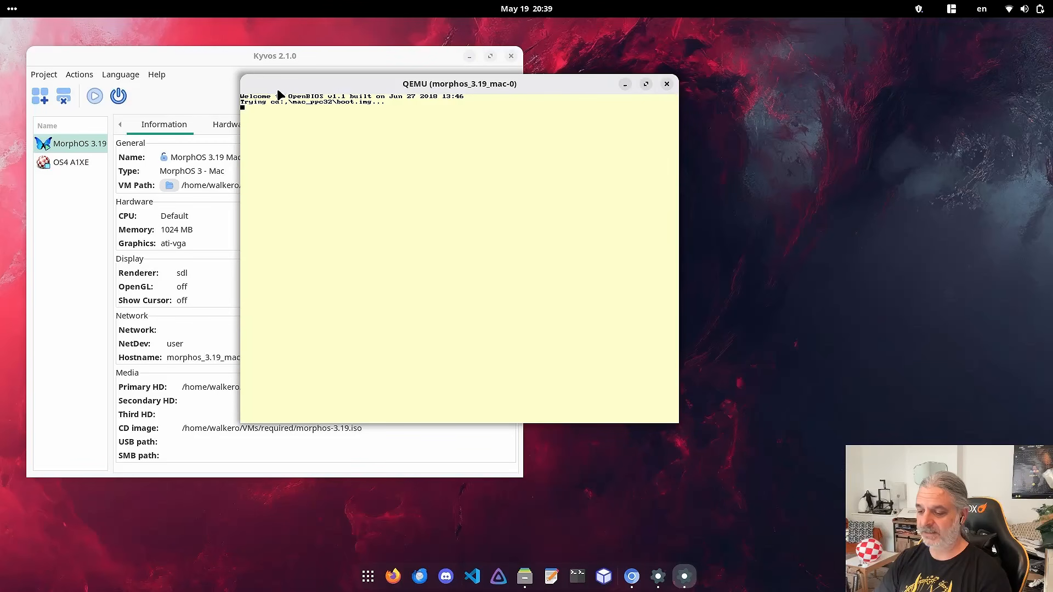
pyautogui.doubleClick(326, 84)
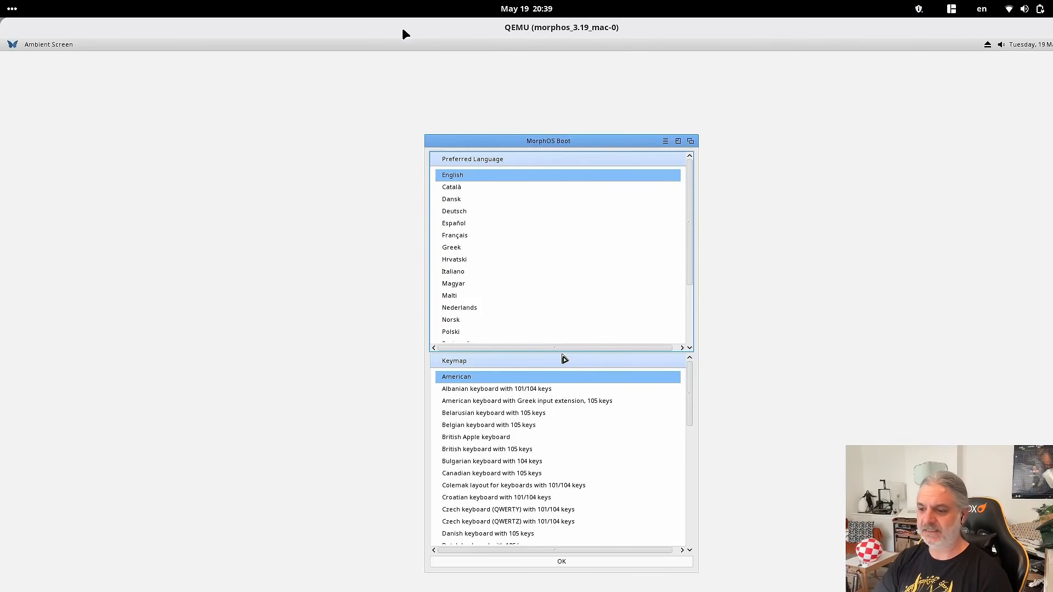
# Step: Move the MorphOS emulator window clear of the VM manager's controls and stop the MorphOS 3.19 Mac machine
pyautogui.moveTo(187, 29); pyautogui.dragTo(339, 135)
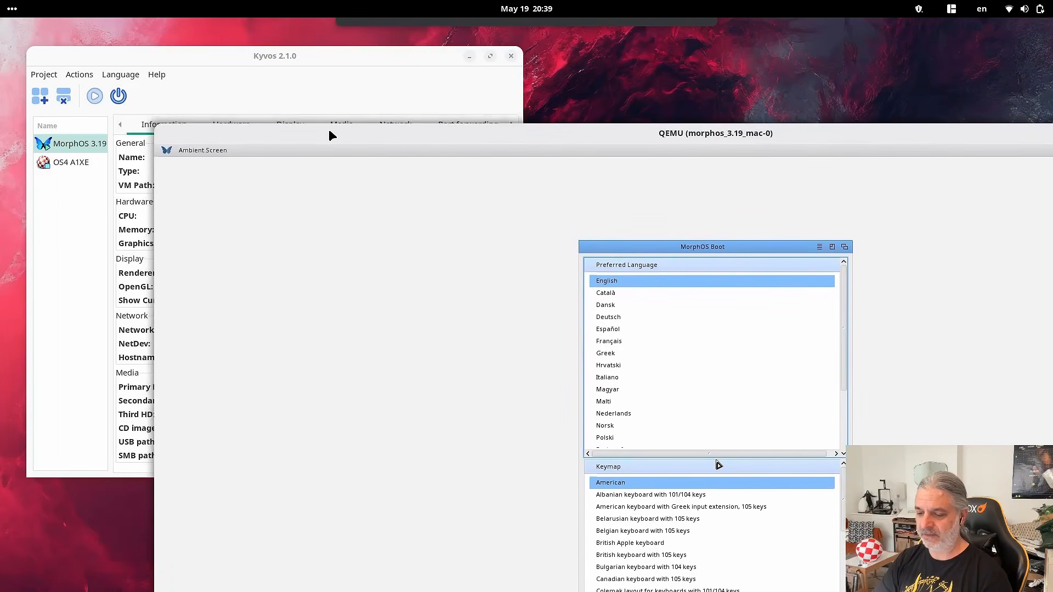
pyautogui.click(117, 98)
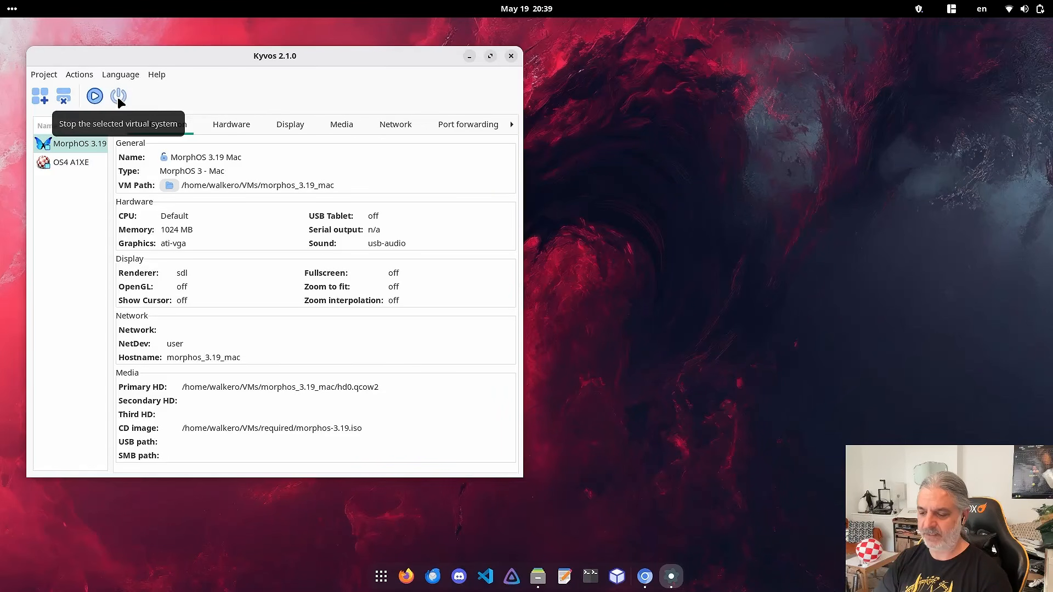
pyautogui.moveTo(183, 50); pyautogui.dragTo(203, 54)
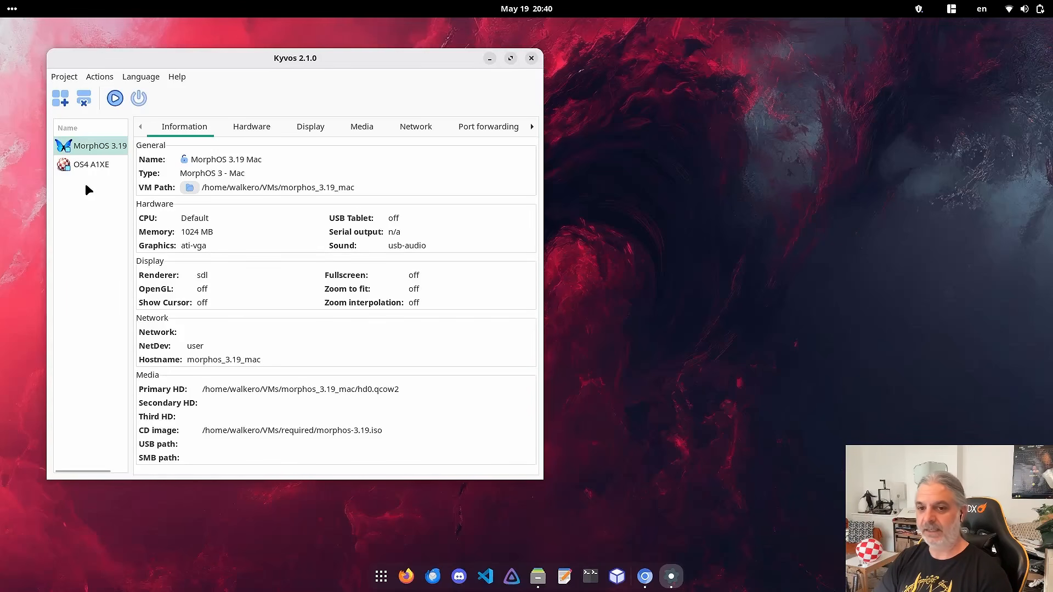
# Step: Open the OS4 A1XE machine's folder and examine config.json, hd0.qcow2, kickstart.zip and kyvos.log, closing the folder when done
pyautogui.click(100, 163)
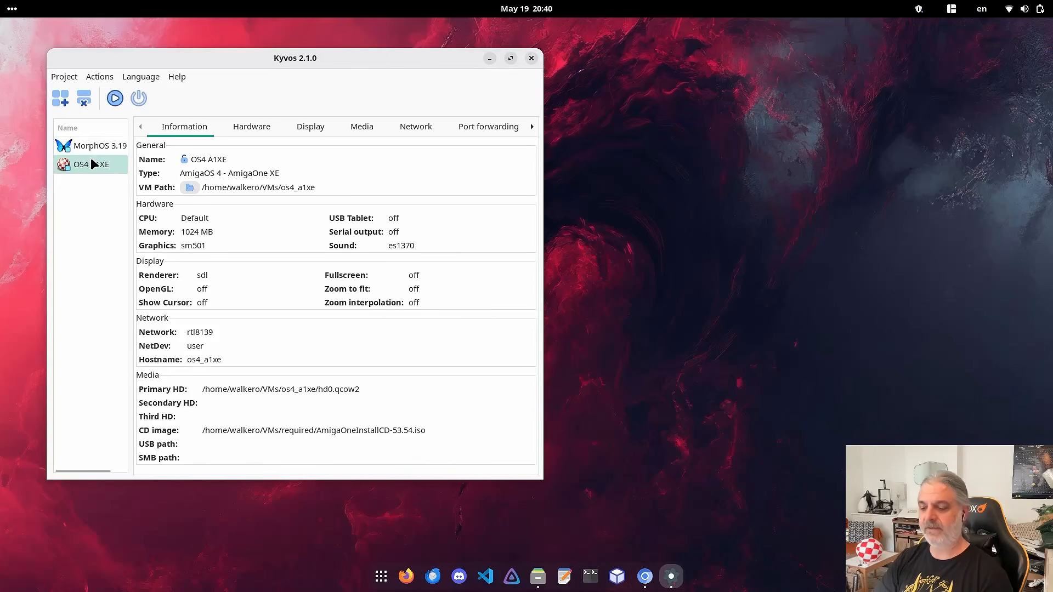
pyautogui.click(190, 188)
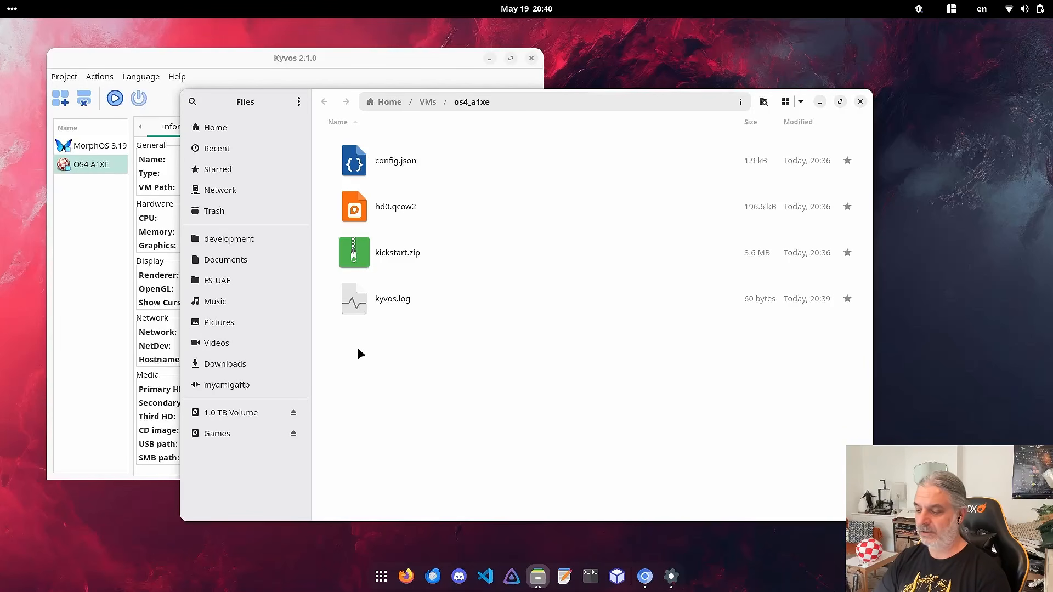
pyautogui.click(409, 157)
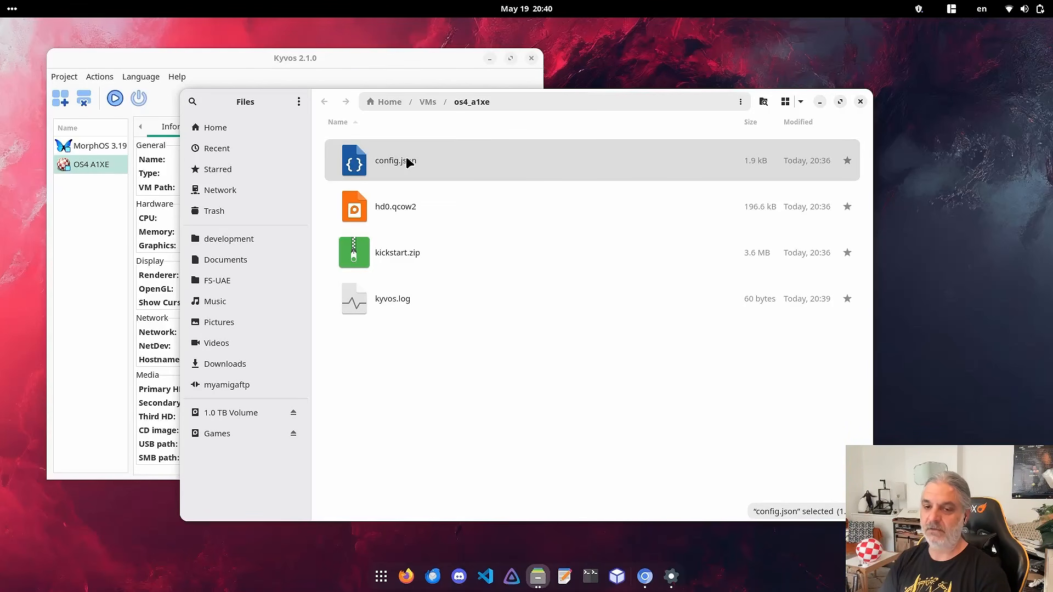
pyautogui.click(409, 207)
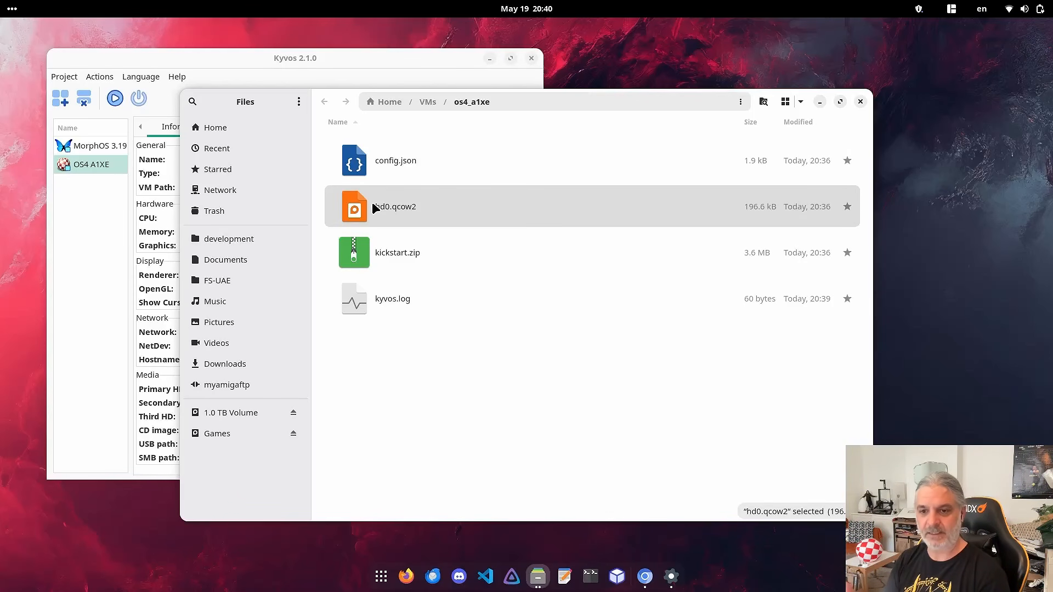
pyautogui.click(386, 257)
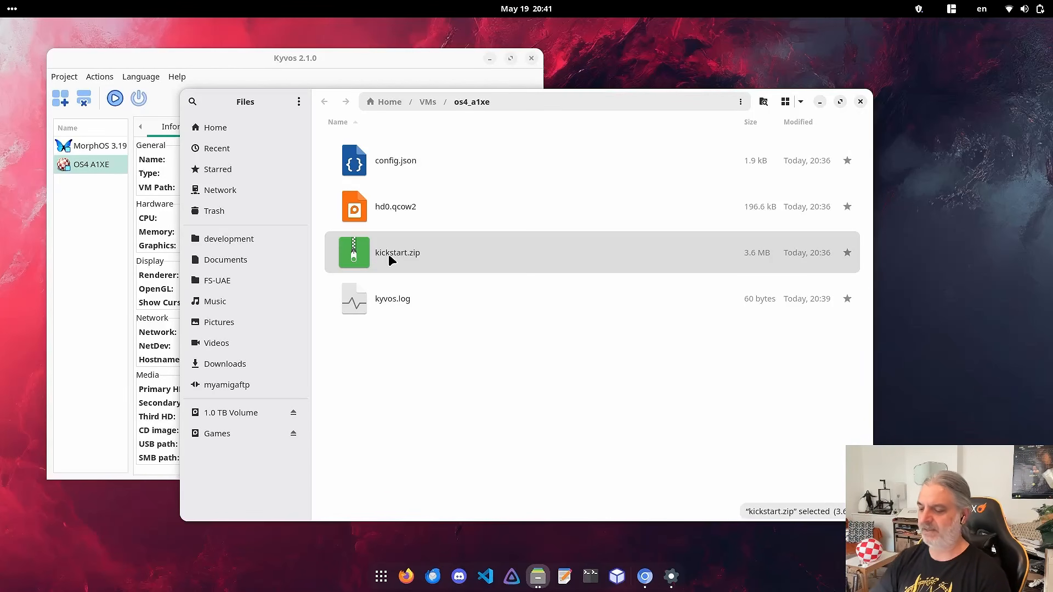
pyautogui.click(377, 298)
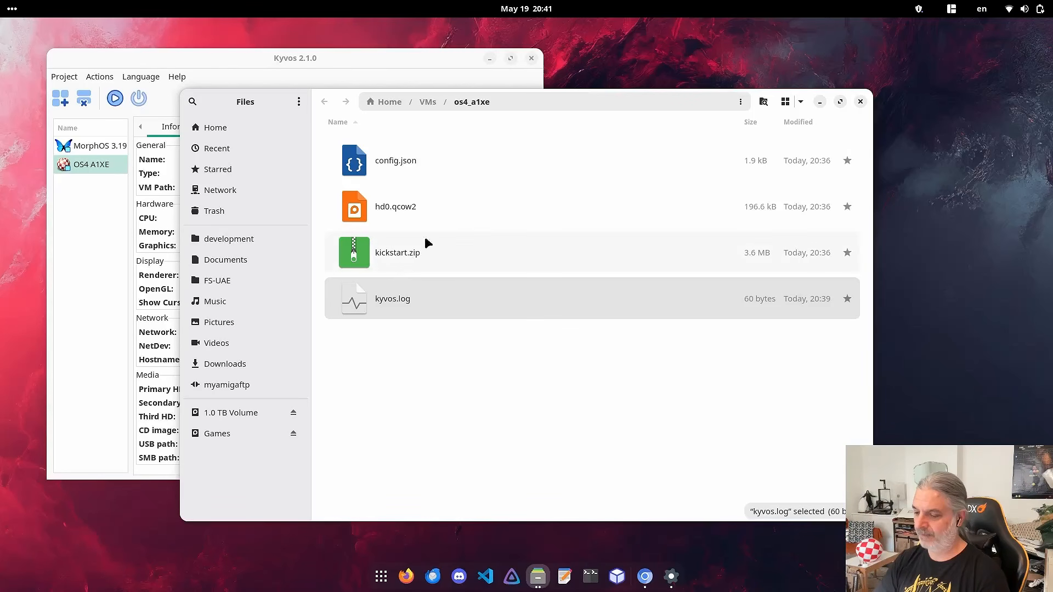
pyautogui.click(861, 102)
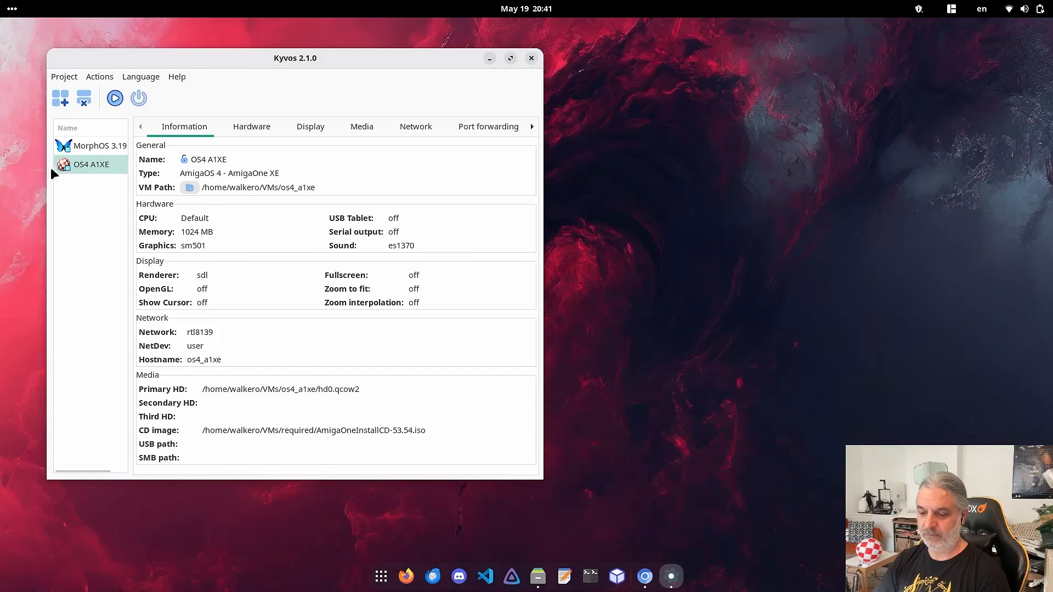
# Step: Open the MorphOS 3.19 Mac machine's folder and examine config.json, hd0.qcow2 and kyvos.log, closing the folder when done
pyautogui.click(85, 148)
pyautogui.click(190, 188)
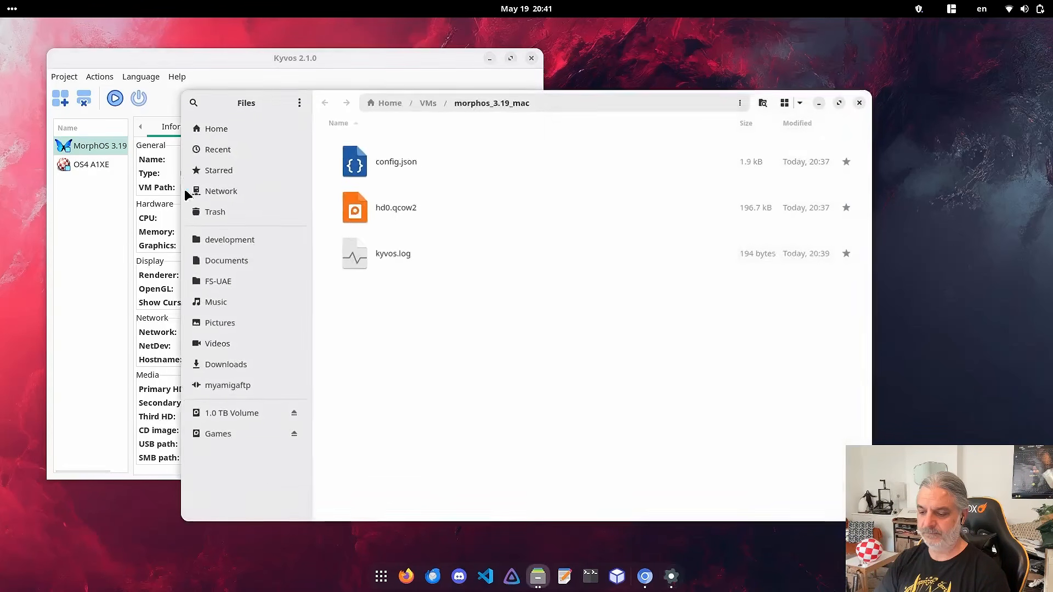
pyautogui.click(415, 160)
pyautogui.click(407, 225)
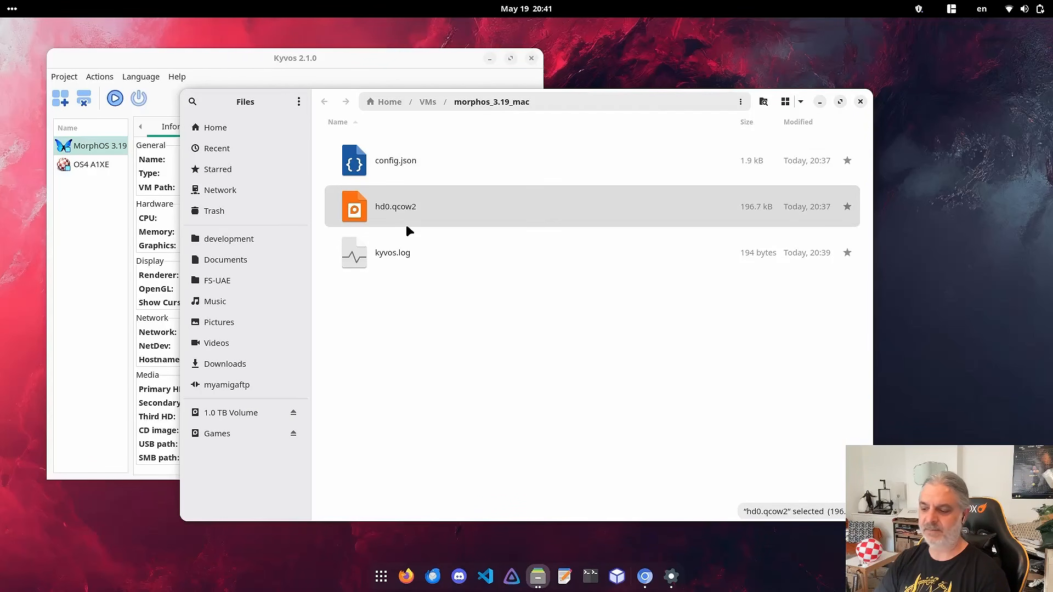
pyautogui.click(388, 256)
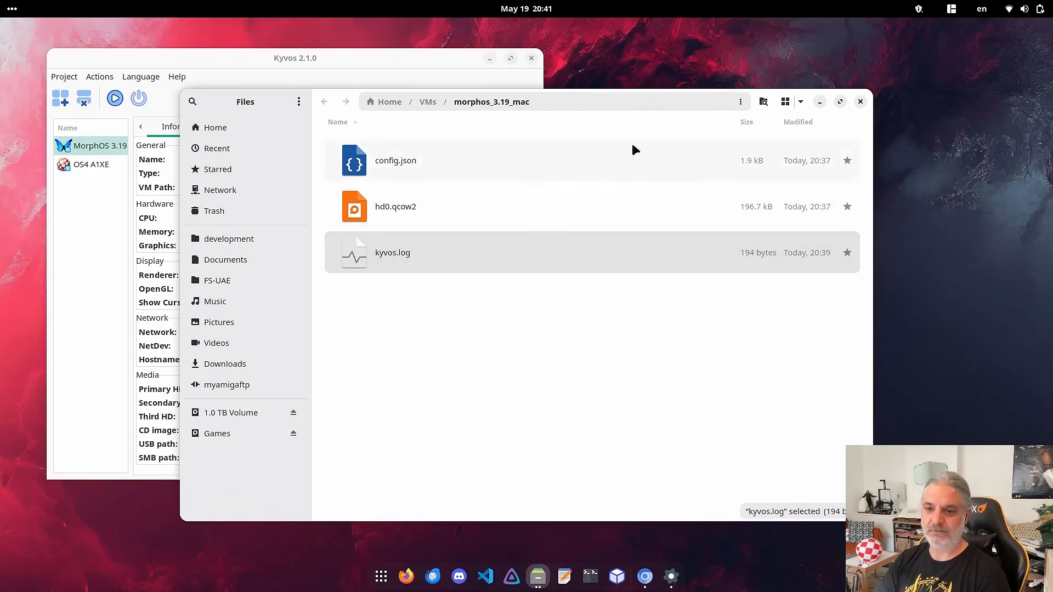
pyautogui.click(860, 101)
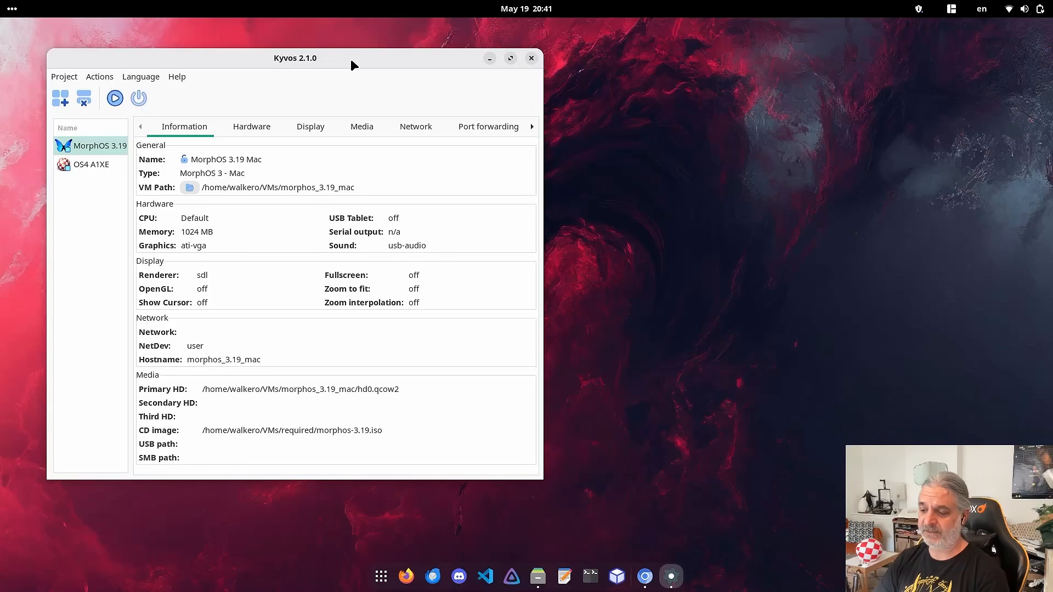
# Step: Move the VM manager window to the middle of the desktop and switch to the browser showing the Kyvos v2 Ko-fi page
pyautogui.moveTo(350, 58); pyautogui.dragTo(579, 75)
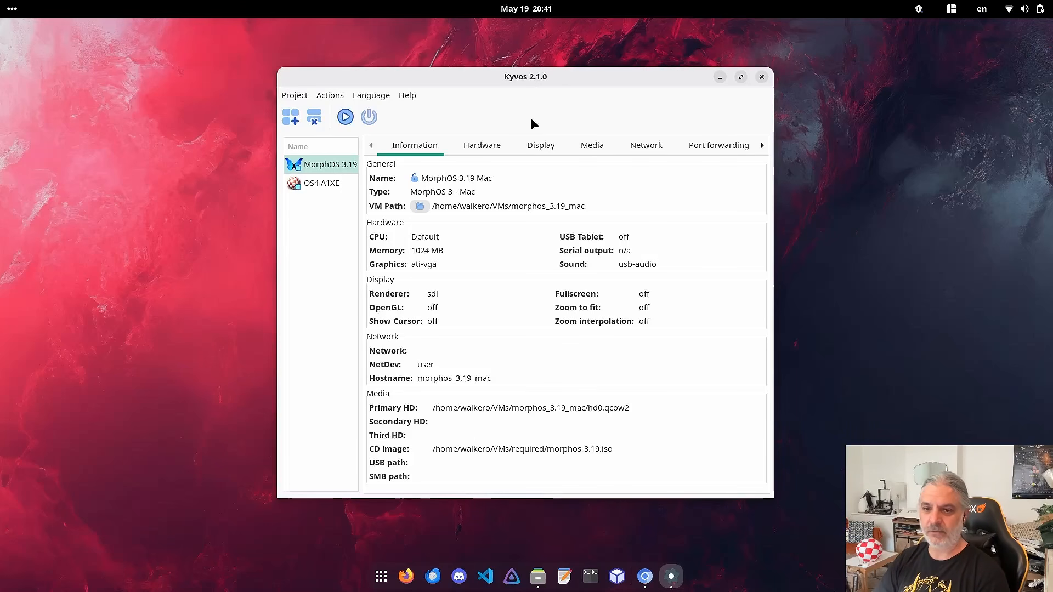
pyautogui.click(645, 576)
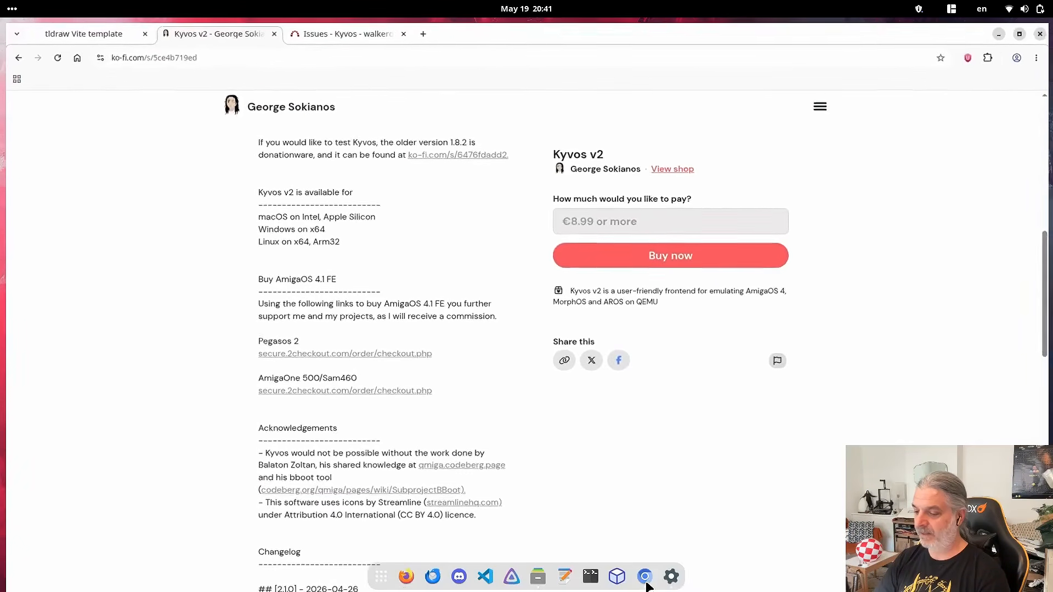
# Step: Go from the Kyvos v2 page to the developer's Ko-fi shop and open the free Kyvos listing
pyautogui.scroll(10, 242, 192)
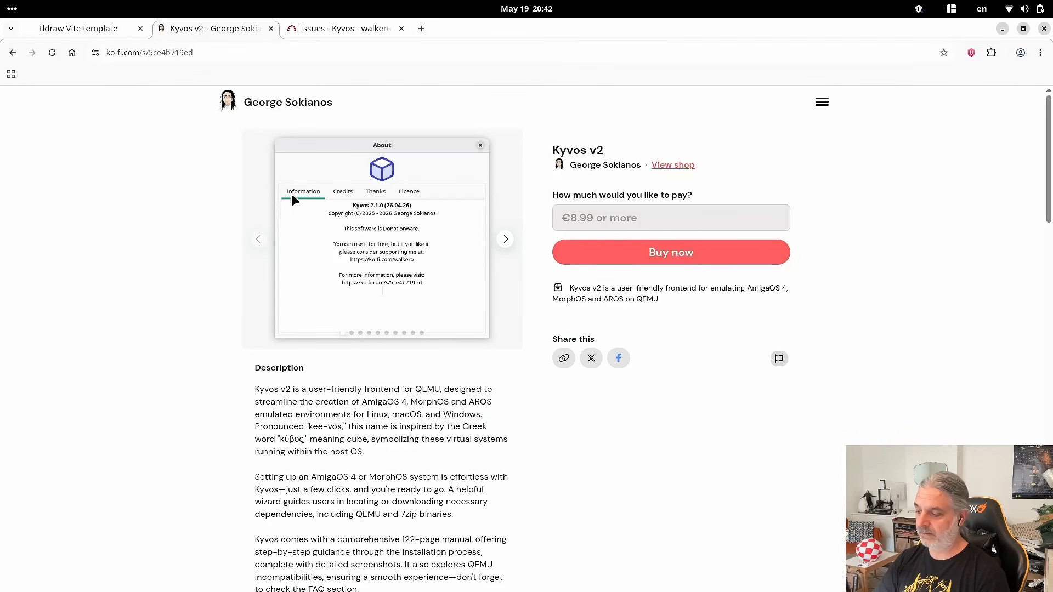
pyautogui.click(268, 103)
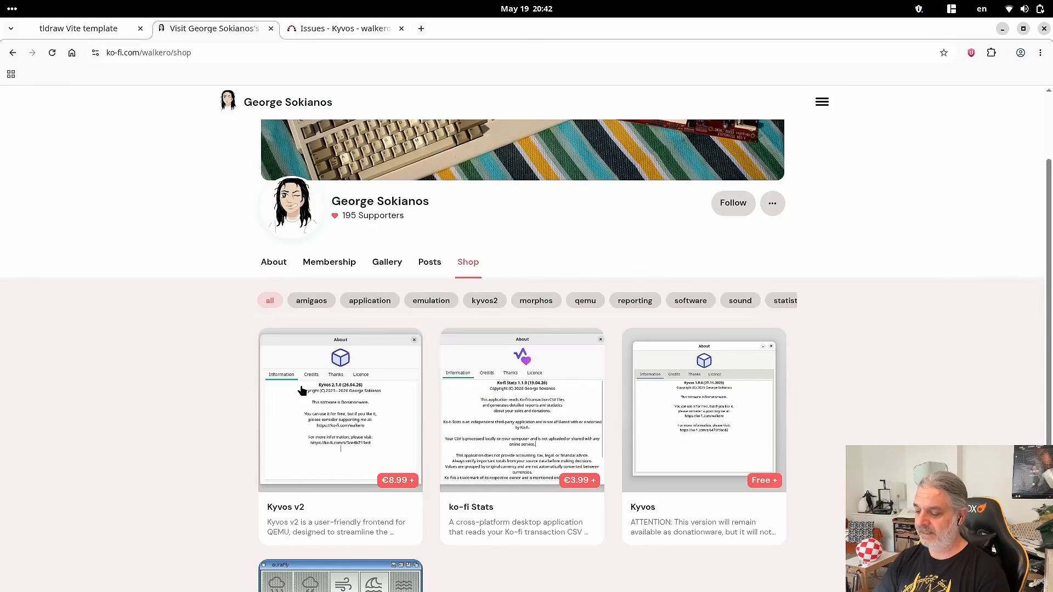
pyautogui.click(714, 405)
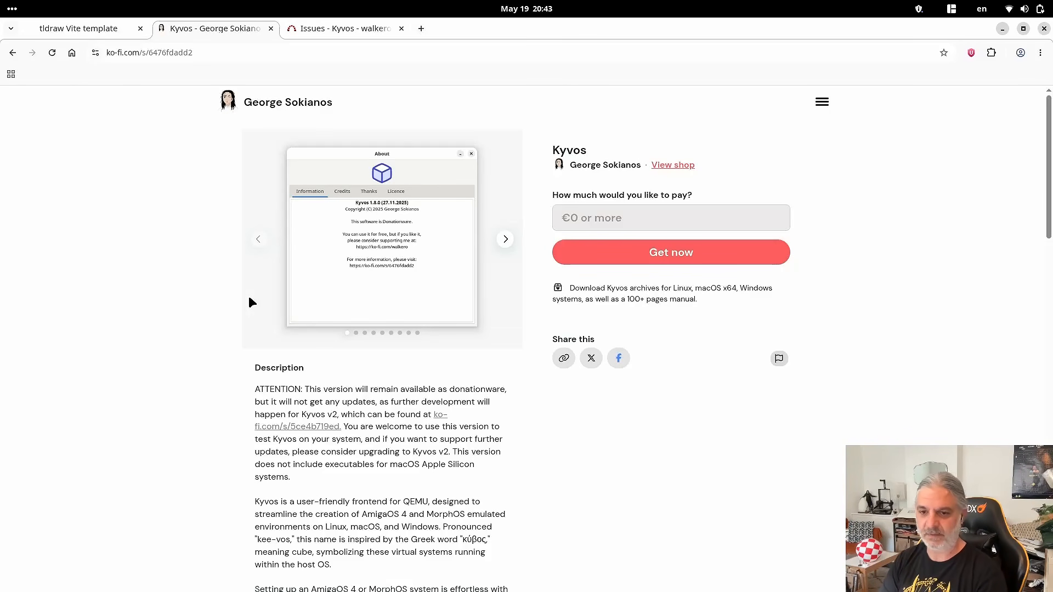
# Step: Examine the donationware Kyvos listing's description and return to the developer's shop overview
pyautogui.scroll(-3, 258, 285)
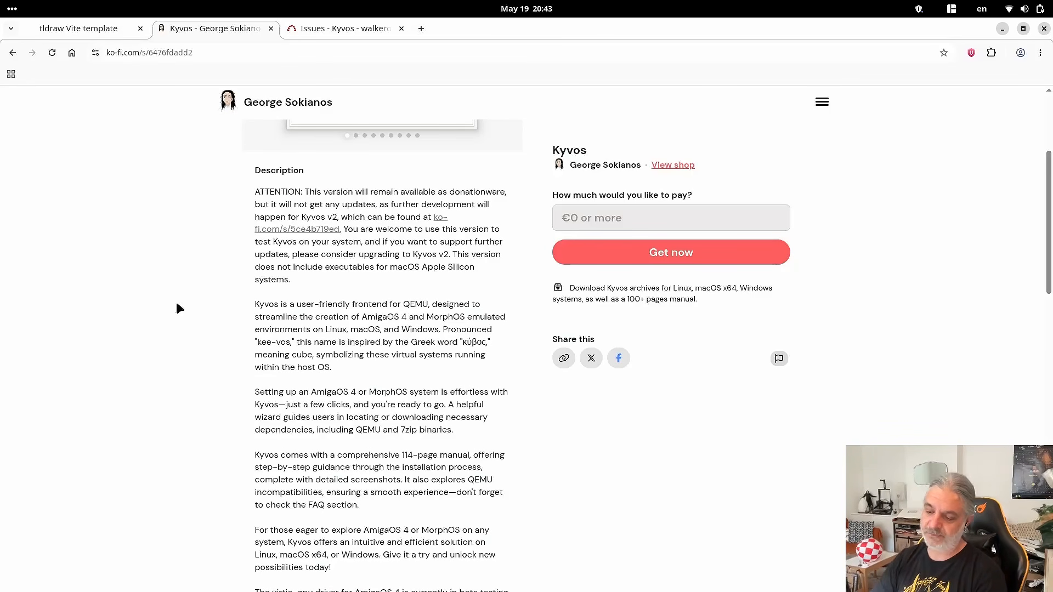
pyautogui.scroll(3, 177, 291)
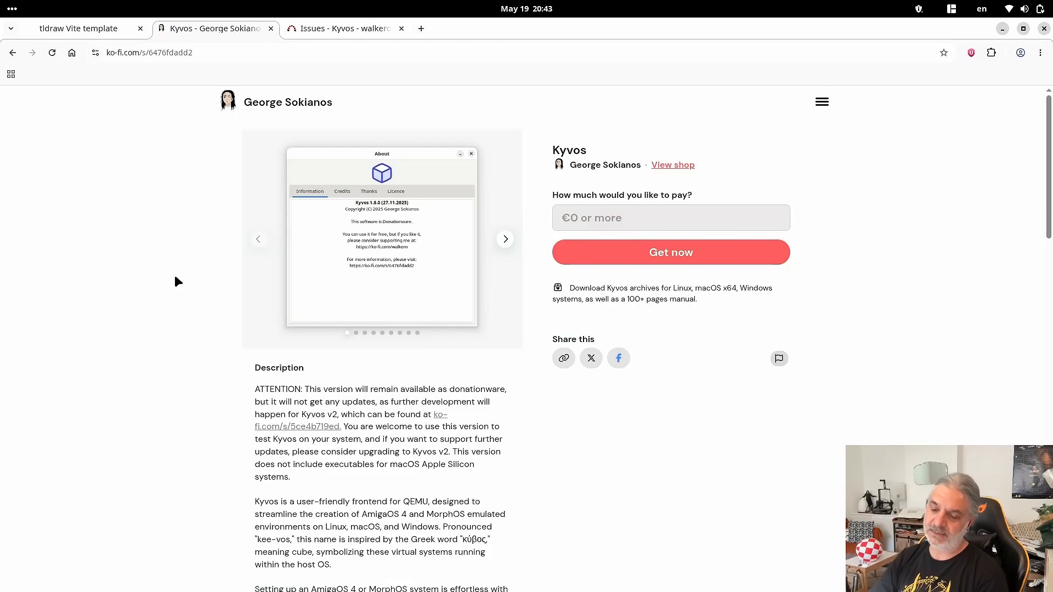
pyautogui.click(251, 104)
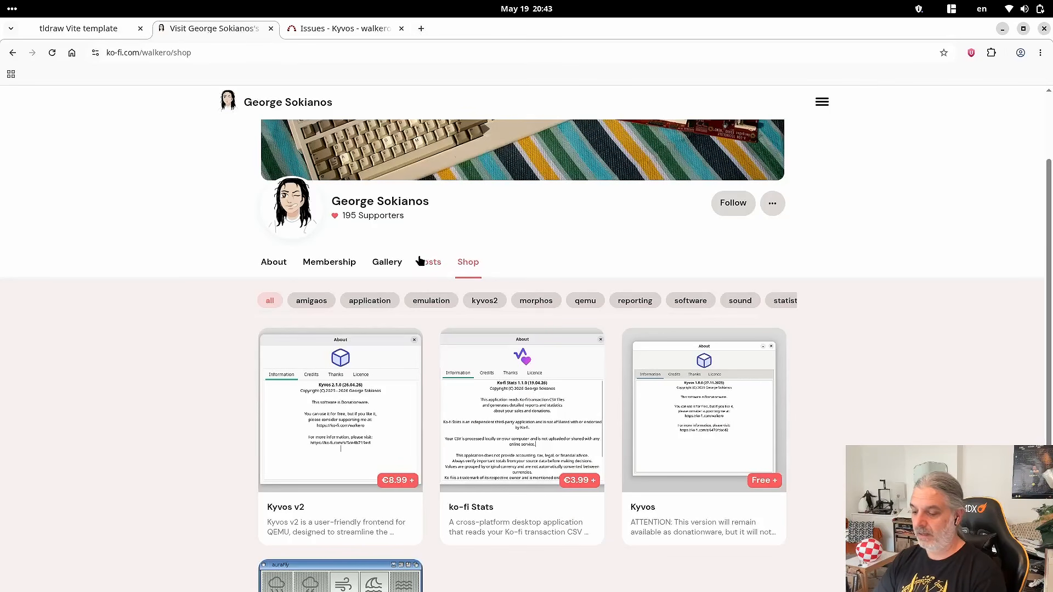